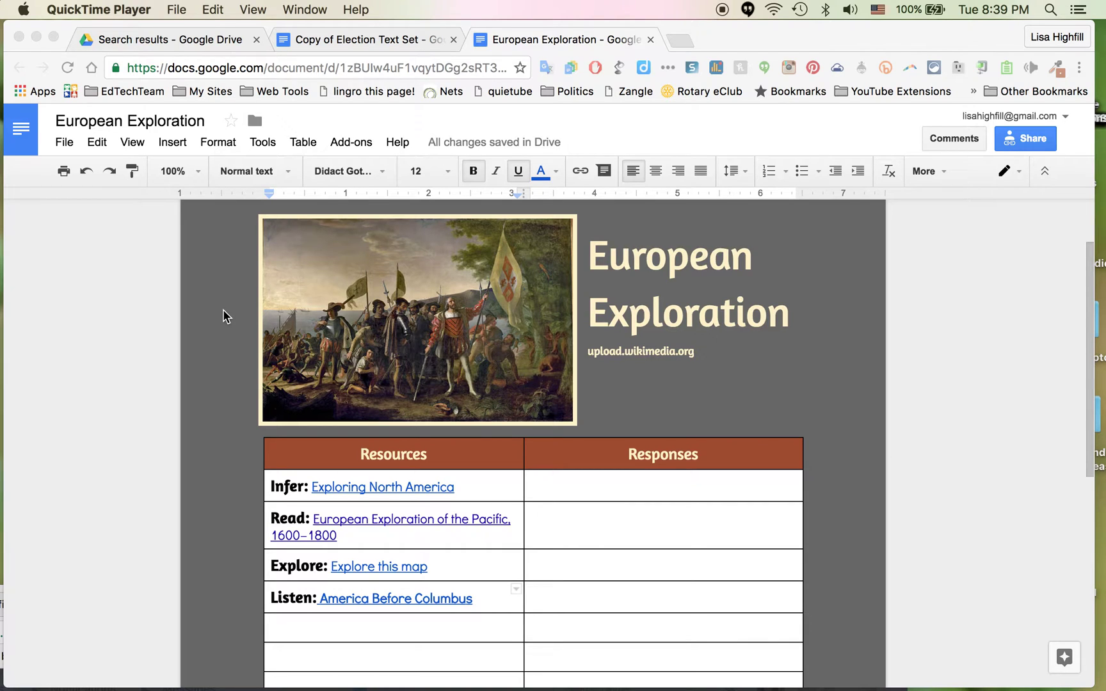
Bring the 'Copy of Election Text Set' document forward from its Chrome tab
scroll(380, 607, "down", 3)
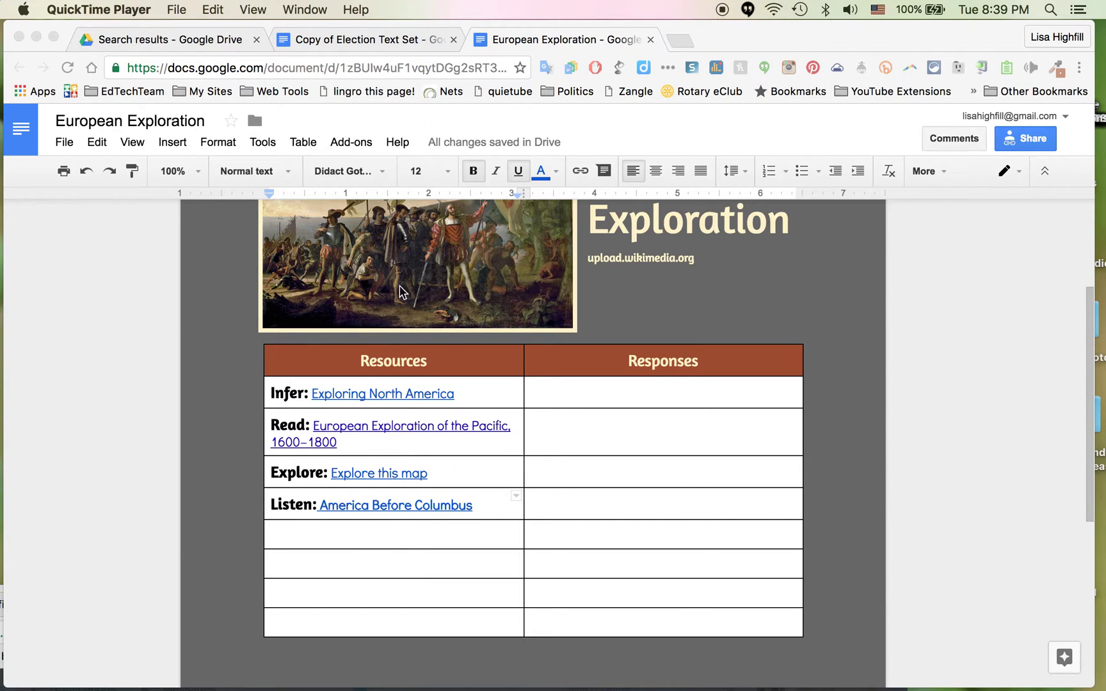
left_click(357, 41)
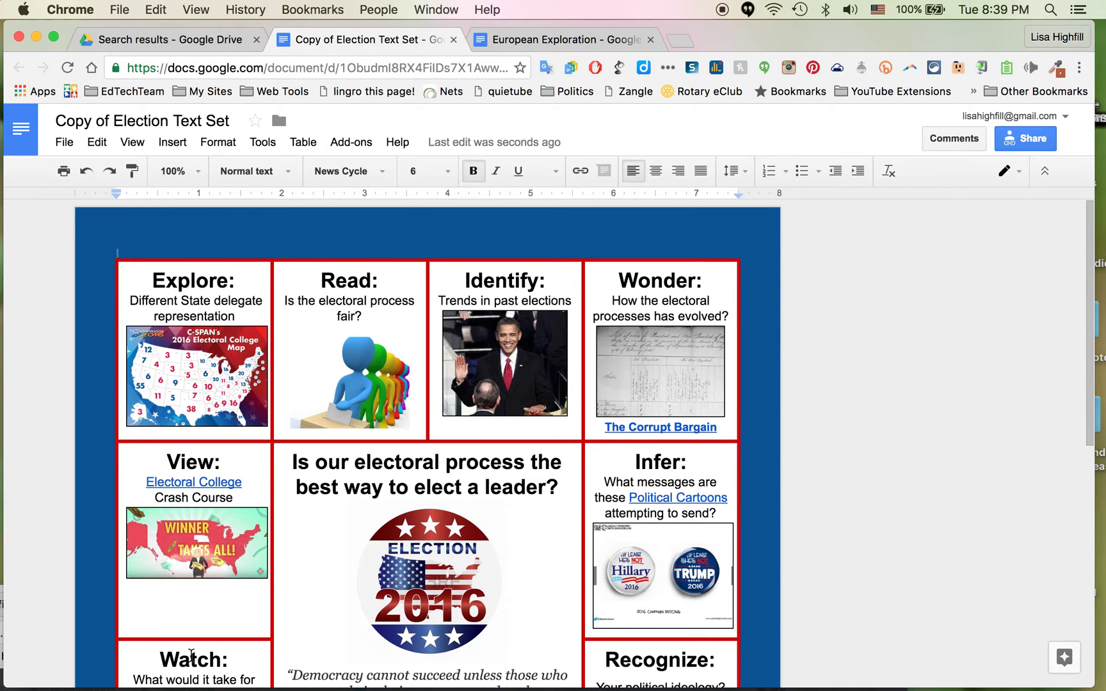
scroll(222, 612, "down", 5)
scroll(223, 612, "down", 5)
scroll(223, 612, "up", 5)
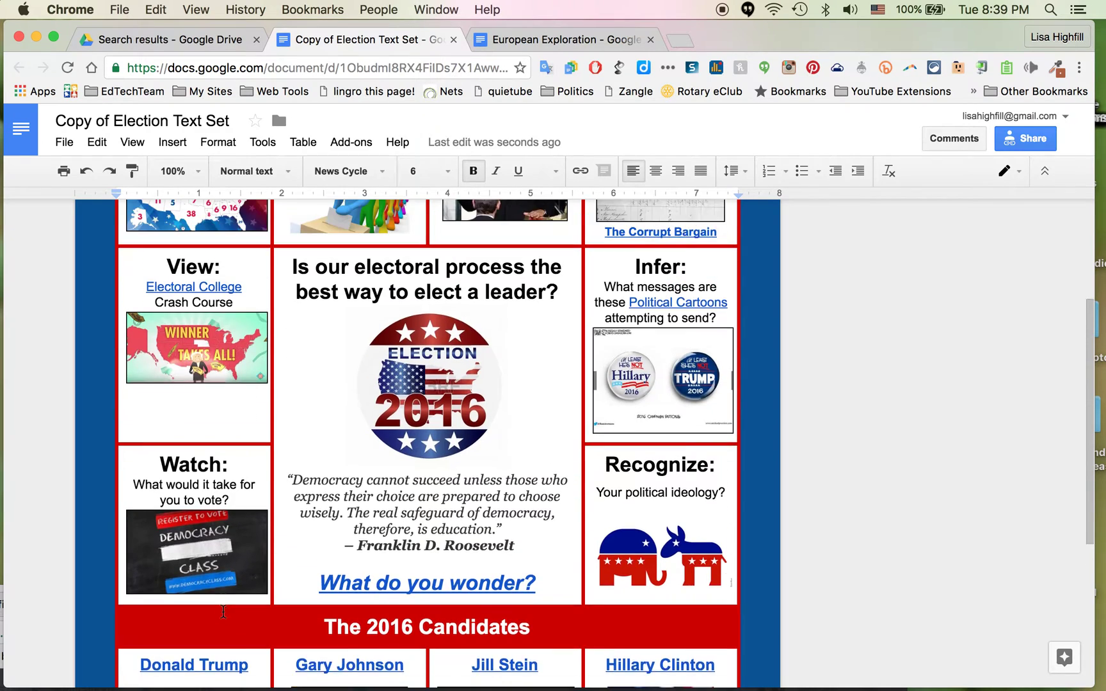
scroll(223, 612, "up", 5)
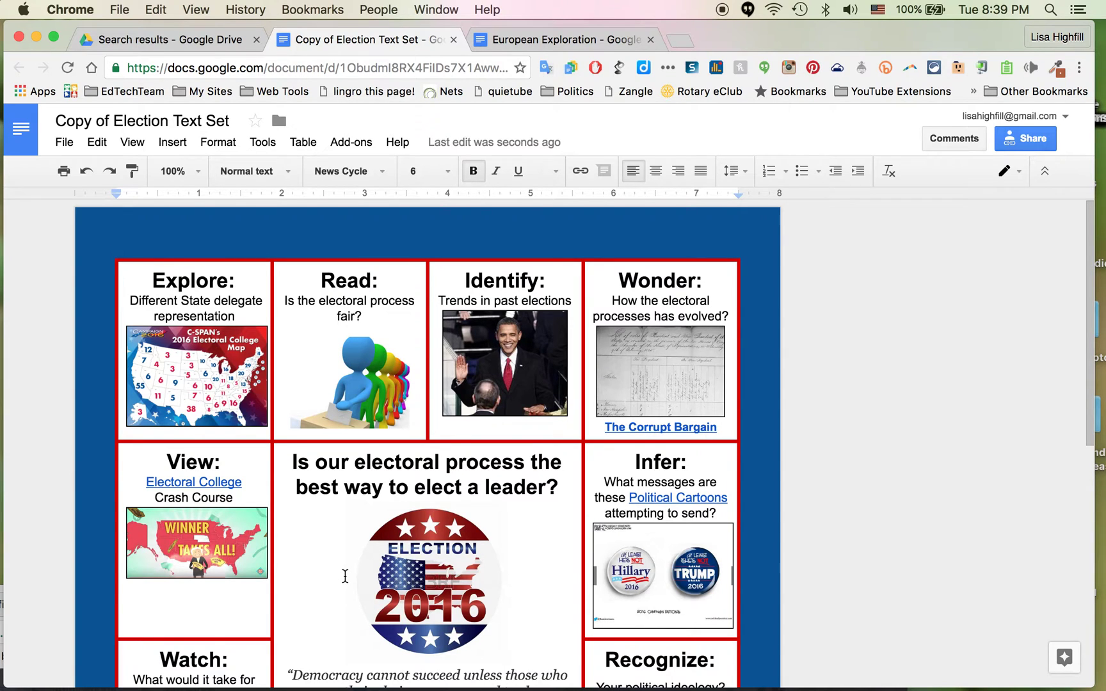
scroll(344, 575, "down", 2)
scroll(344, 575, "up", 3)
scroll(344, 576, "down", 1)
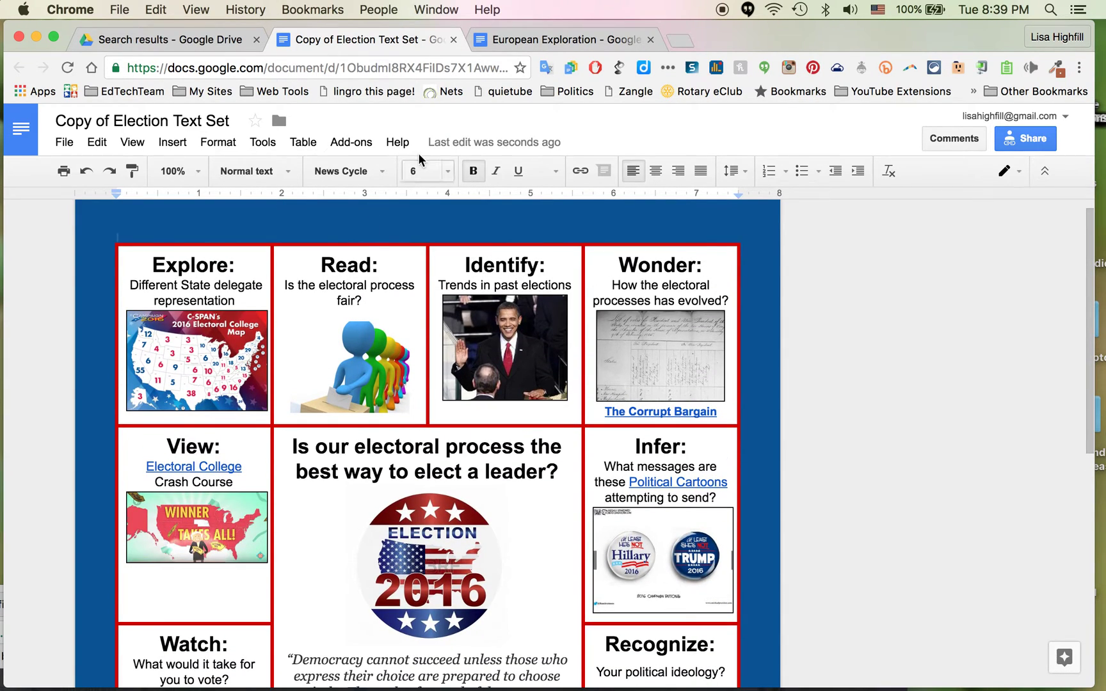
left_click(62, 142)
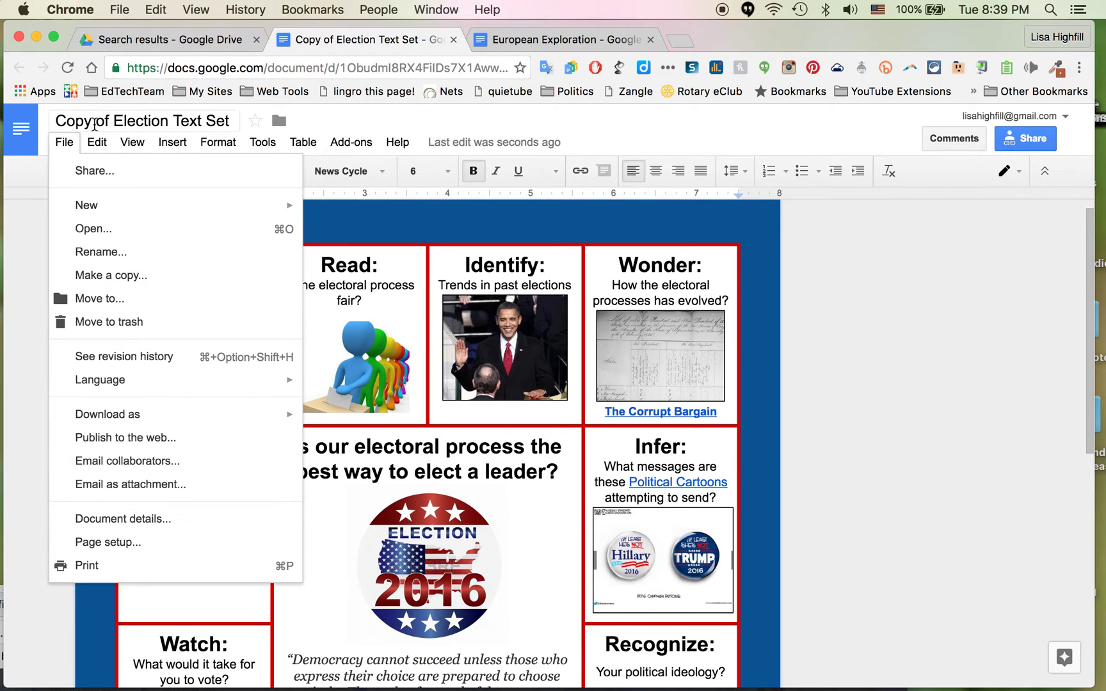
mouse_move(263, 142)
left_click(576, 224)
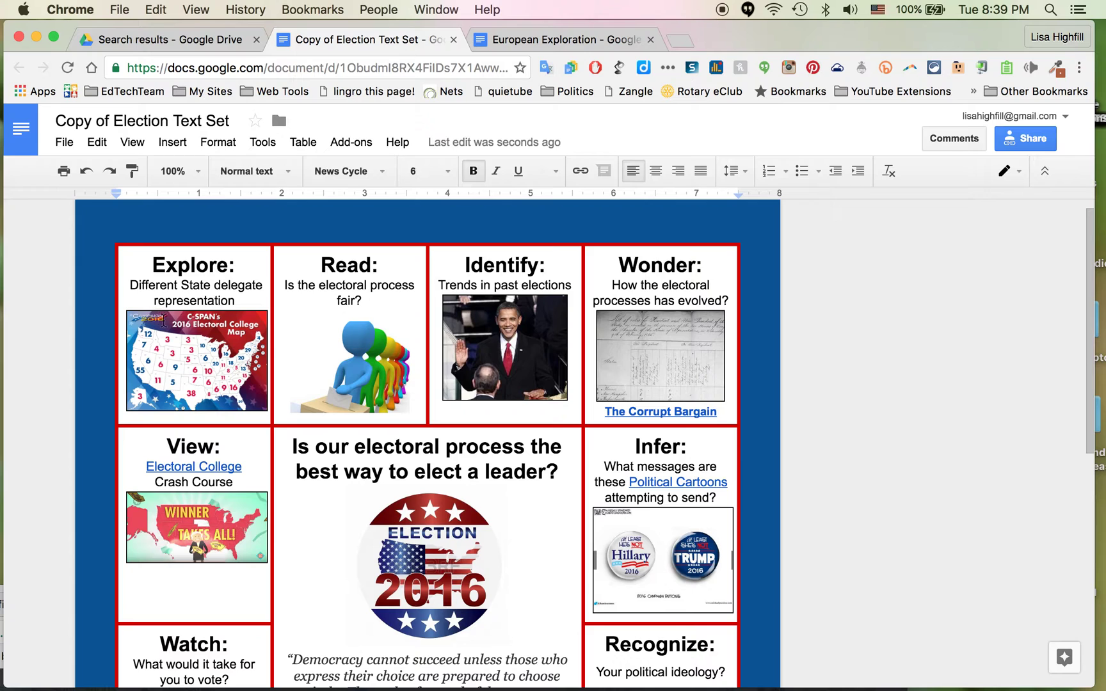
scroll(231, 374, "down", 5)
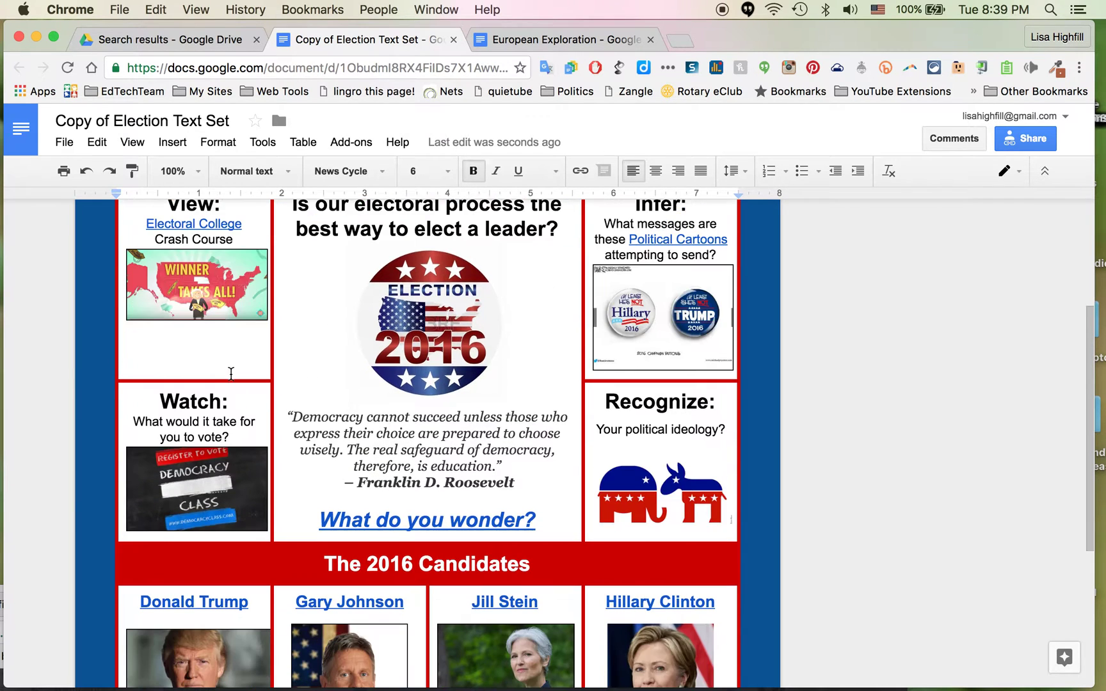
scroll(231, 374, "down", 5)
scroll(198, 335, "up", 9)
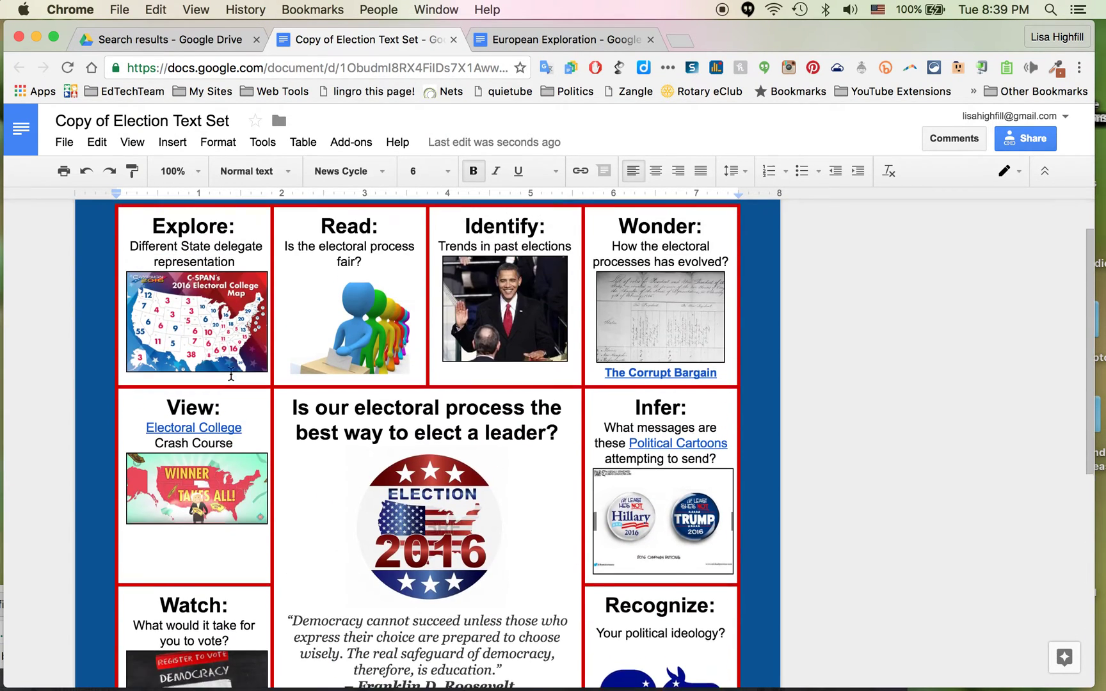
Delete the pictures from the Explore, Read, Identify and Wonder cells
left_click(165, 295)
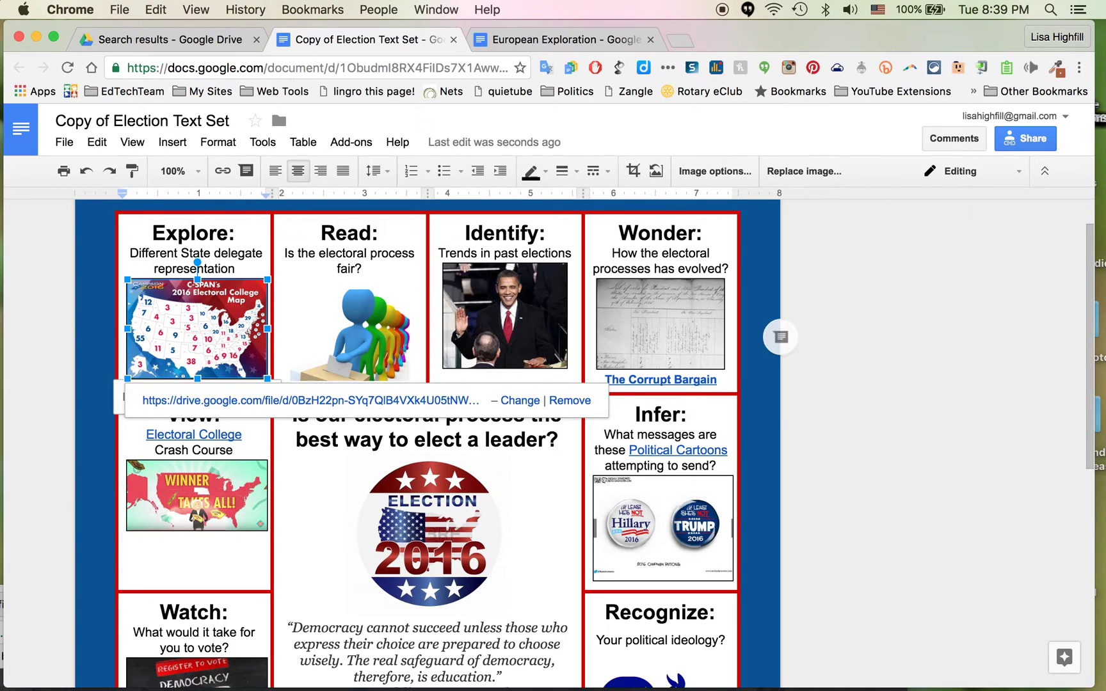
key("BackSpace")
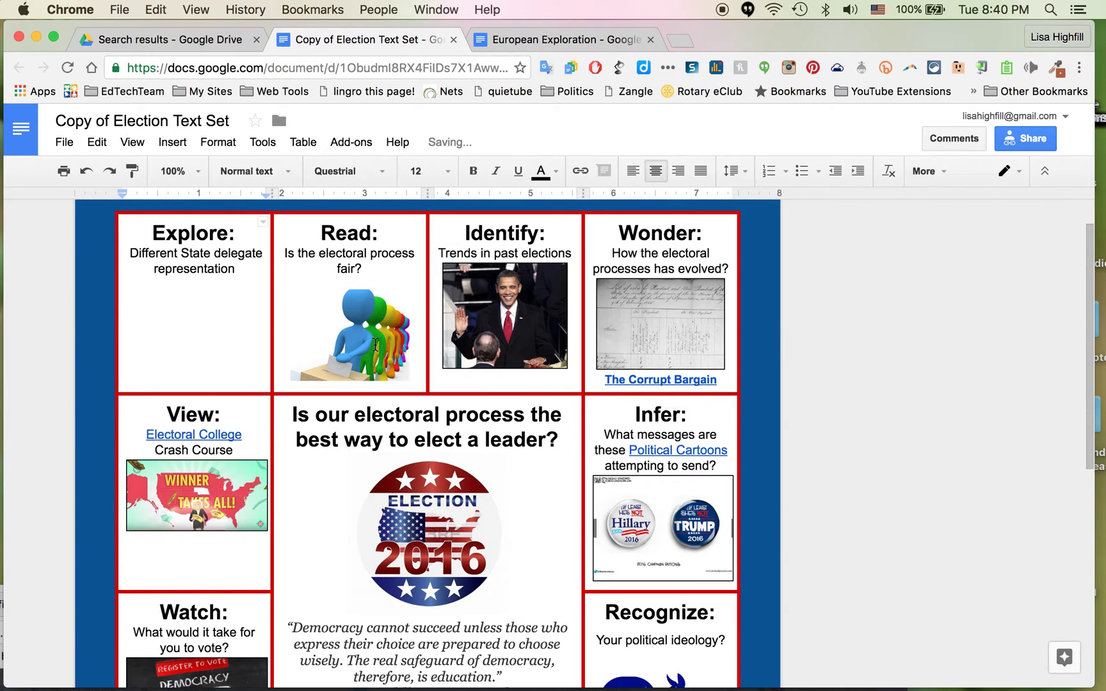
left_click(375, 346)
key("BackSpace")
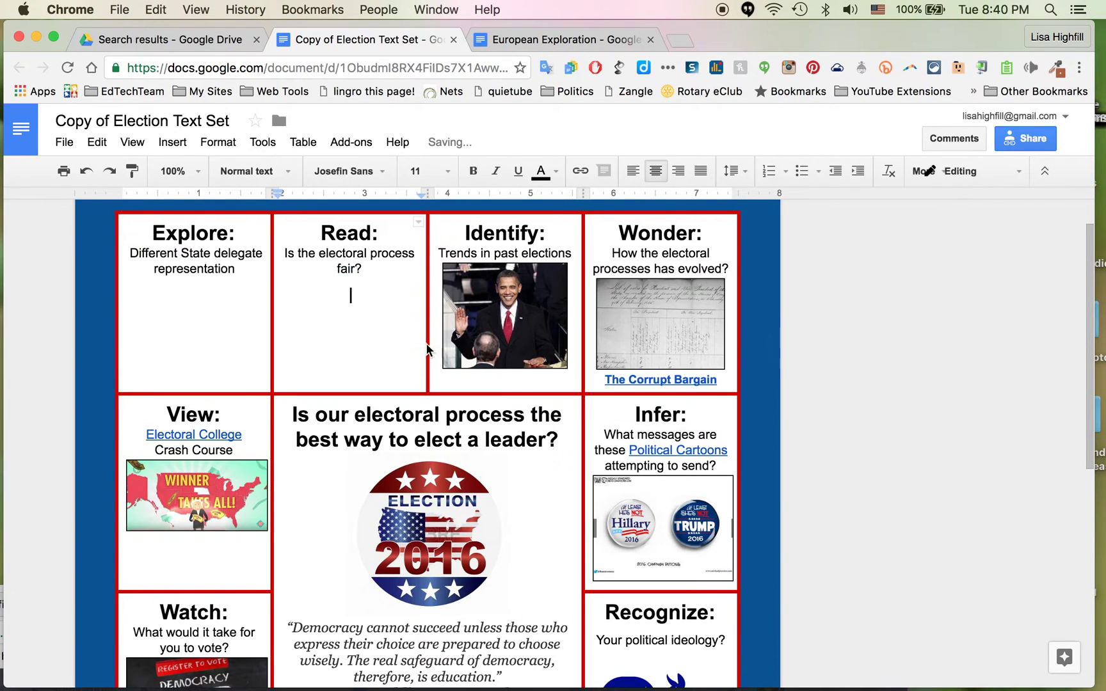
left_click(491, 323)
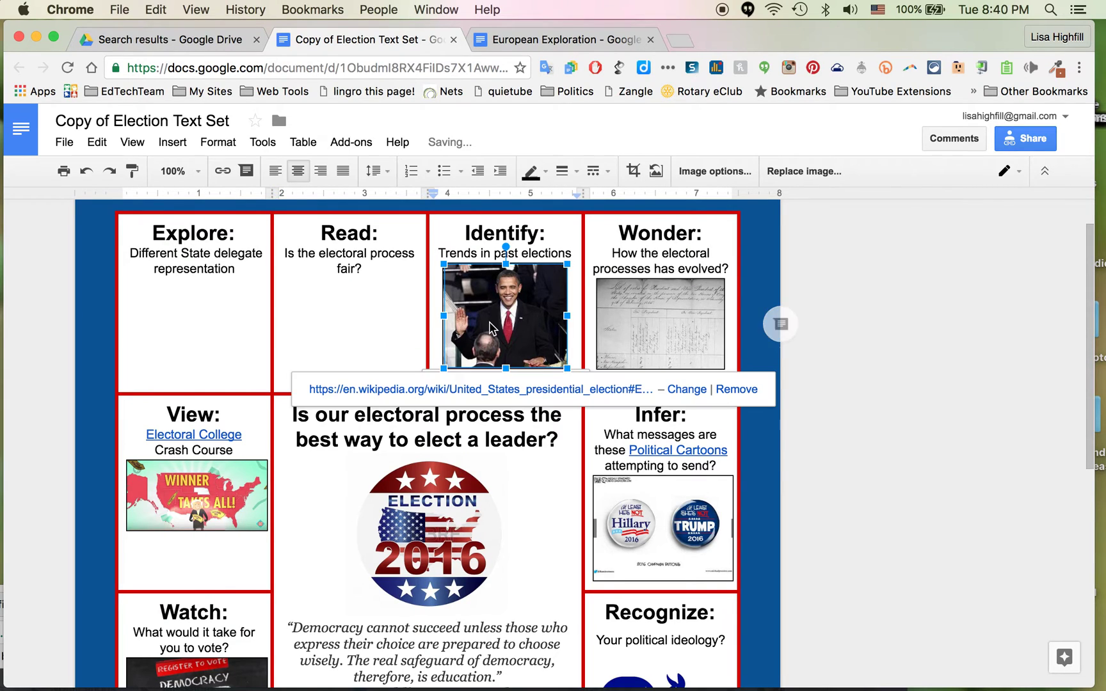
key("BackSpace")
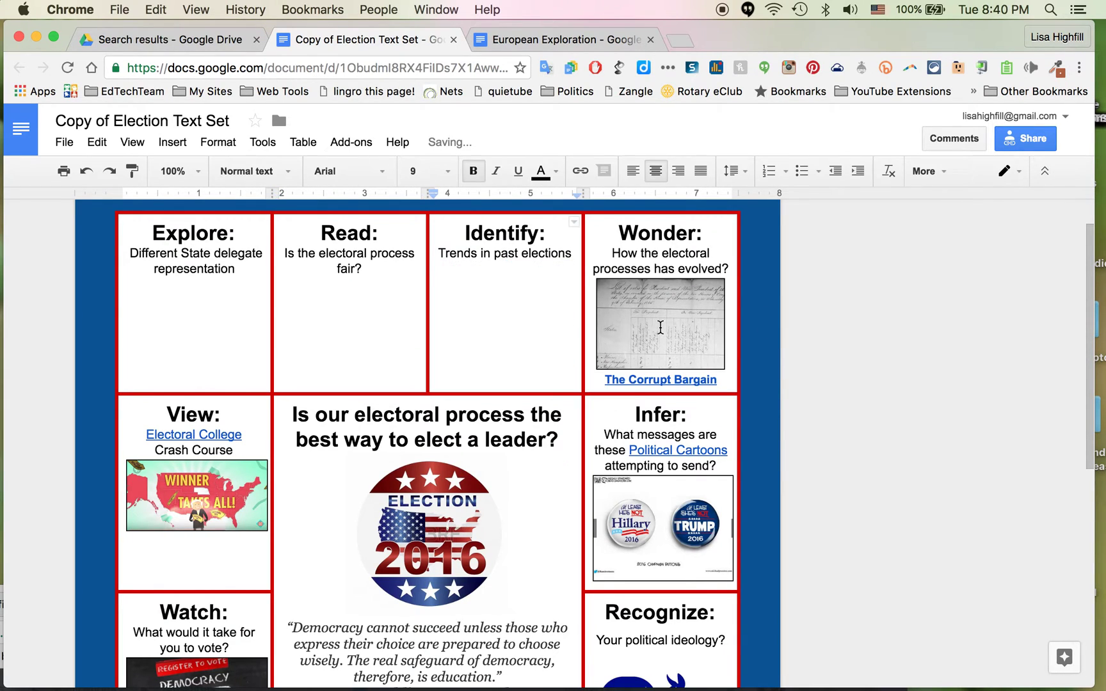
left_click(659, 332)
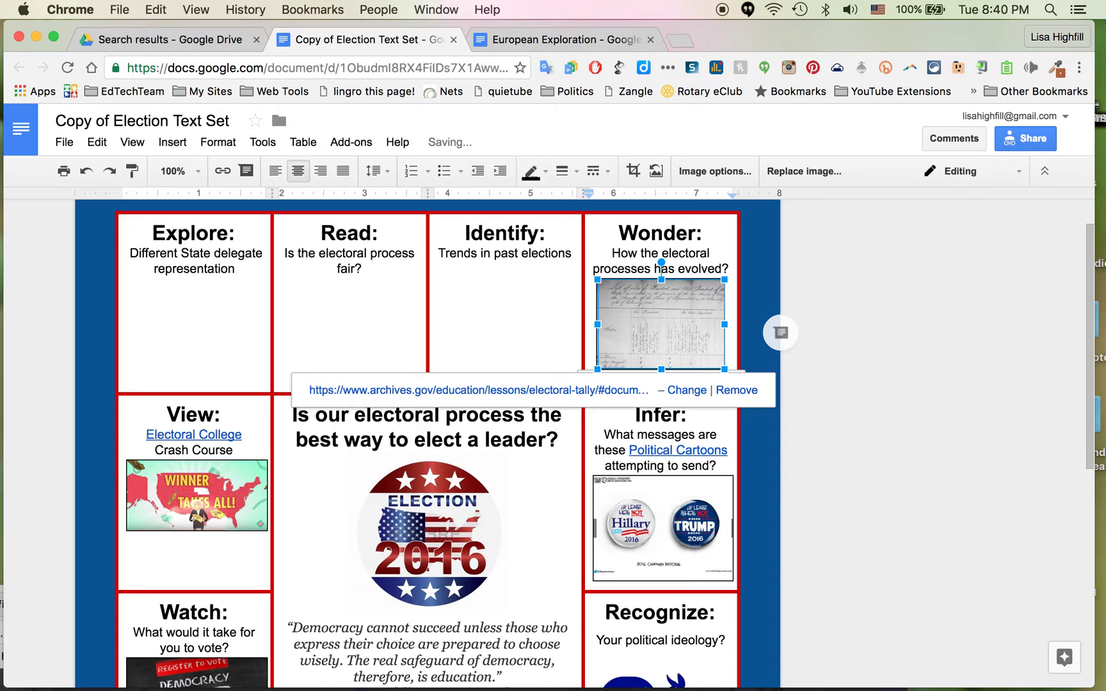
key("BackSpace")
Delete the prompt text and link from the Explore, Read, Identify and Wonder cells
left_click_drag(129, 253, 236, 269)
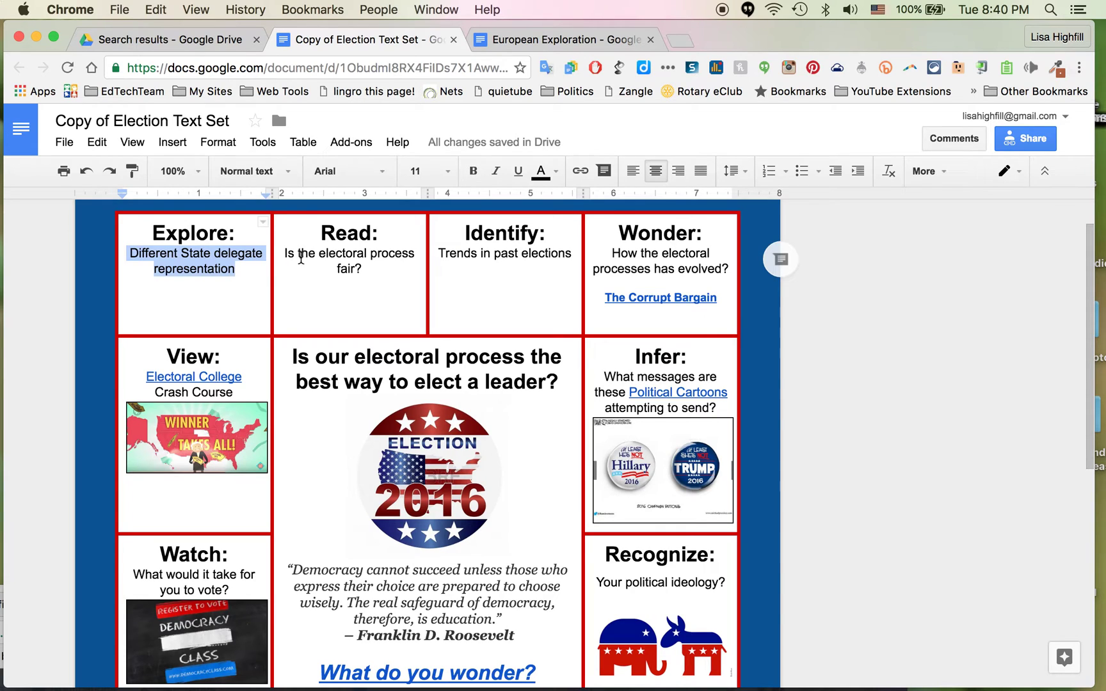
key("BackSpace")
key("Tab")
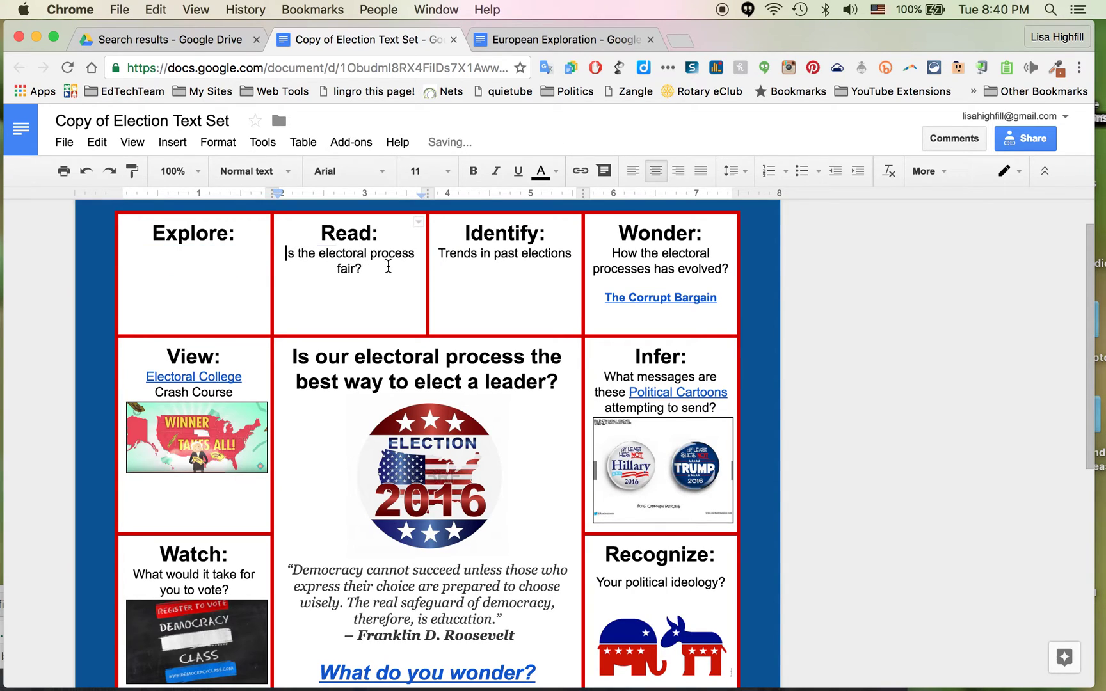
key("BackSpace")
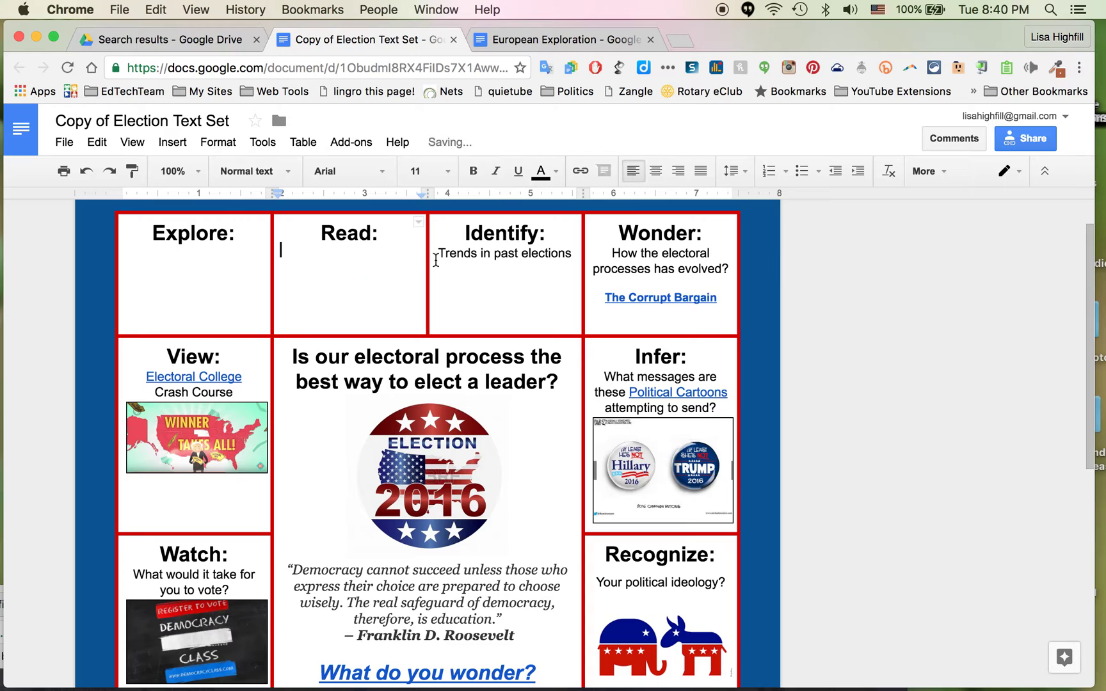
left_click_drag(442, 255, 572, 254)
key("BackSpace")
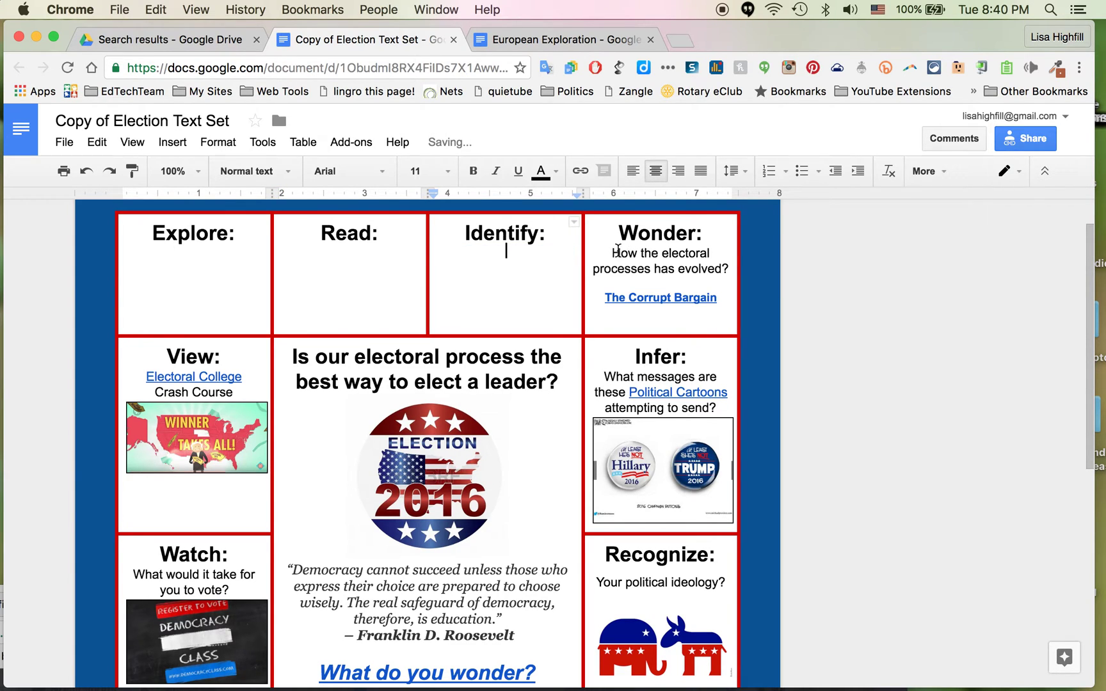
left_click_drag(612, 252, 712, 292)
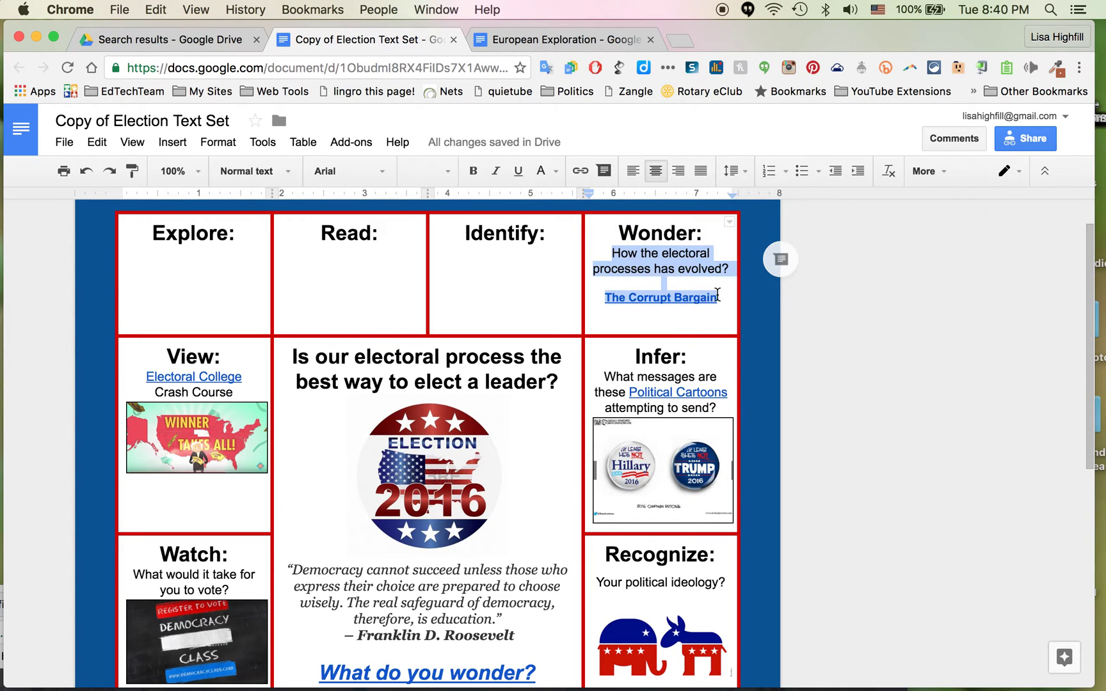
key("BackSpace")
scroll(425, 480, "down", 1)
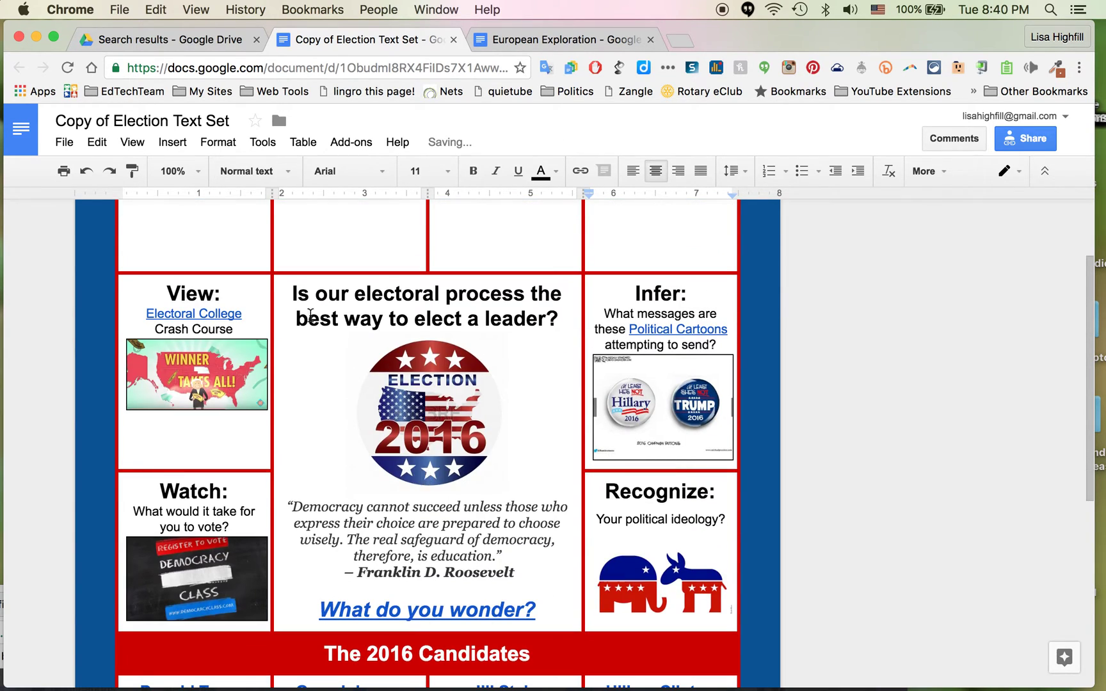
Empty the centre cell and remove the Infer question and political cartoon picture
mouse_move(292, 294)
left_mouse_down()
mouse_move(470, 494)
mouse_move(538, 601)
left_mouse_up()
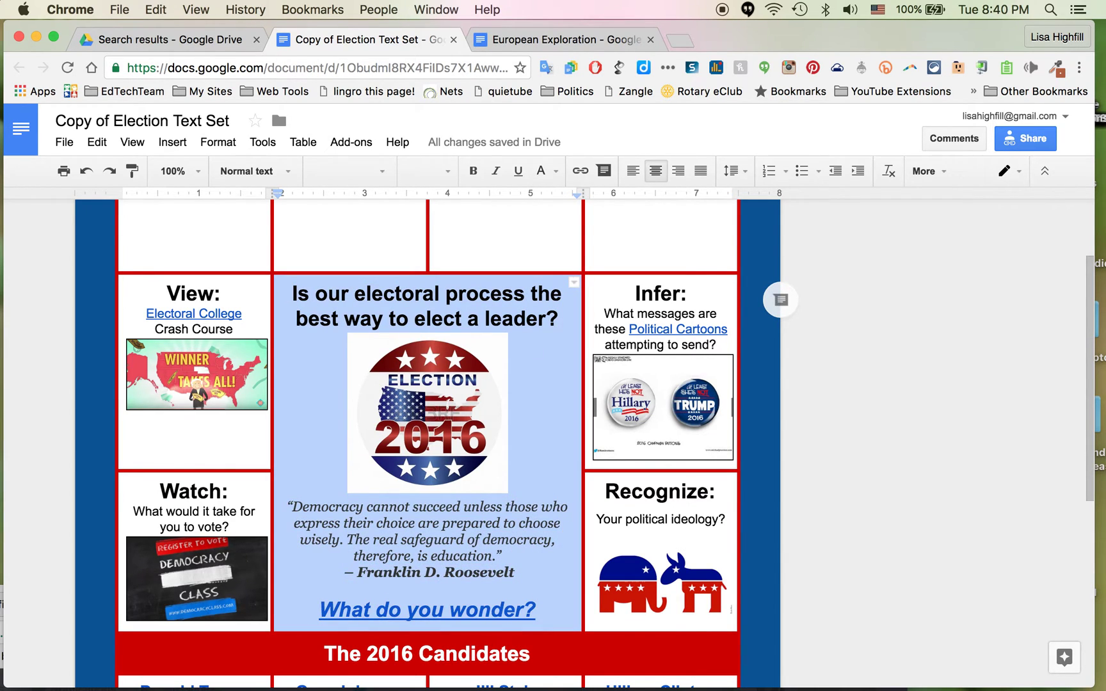
key("BackSpace")
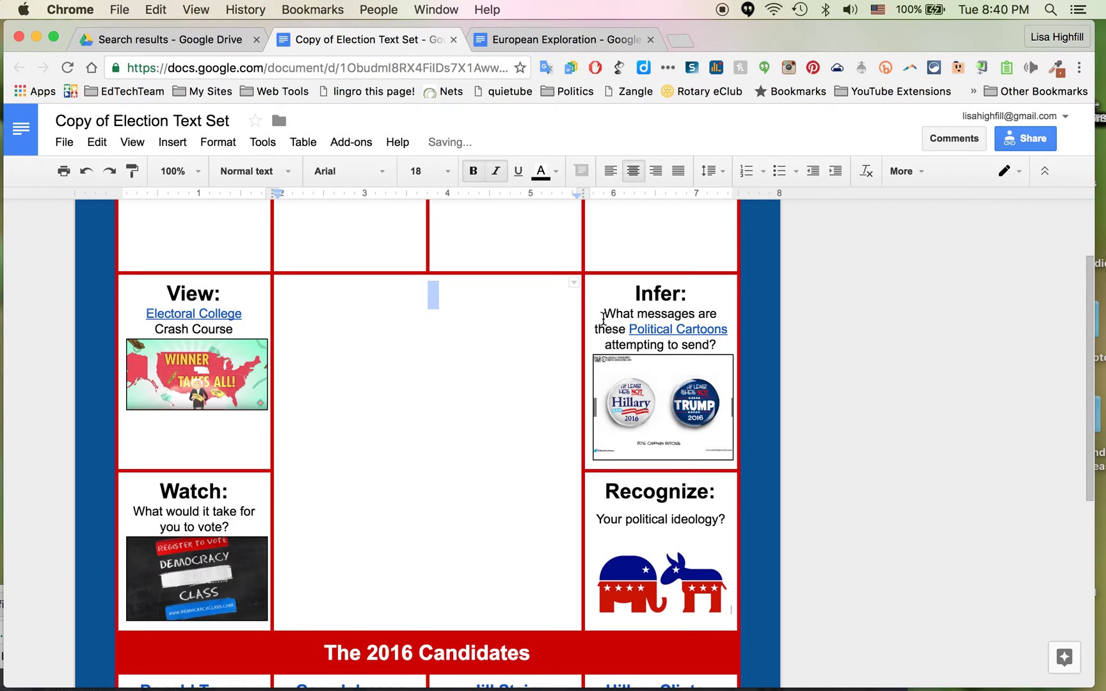
left_click_drag(603, 319, 712, 427)
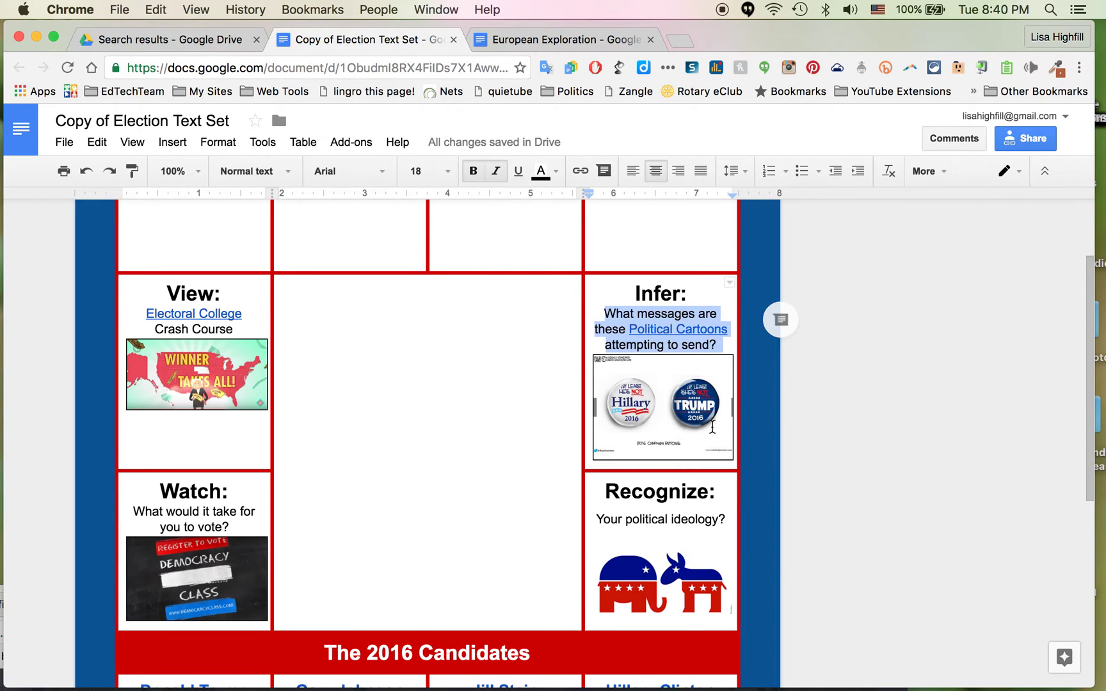
key("BackSpace")
left_click(679, 381)
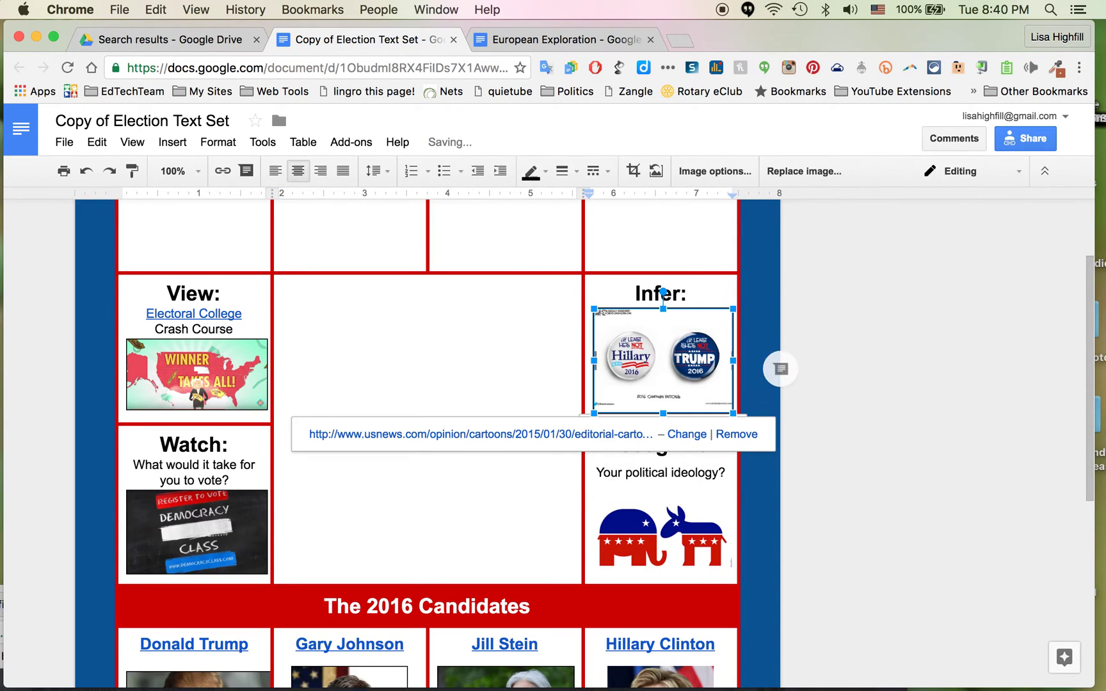
key("BackSpace")
Remove the Recognize question and the party mascots picture
left_click_drag(597, 469, 720, 480)
key("BackSpace")
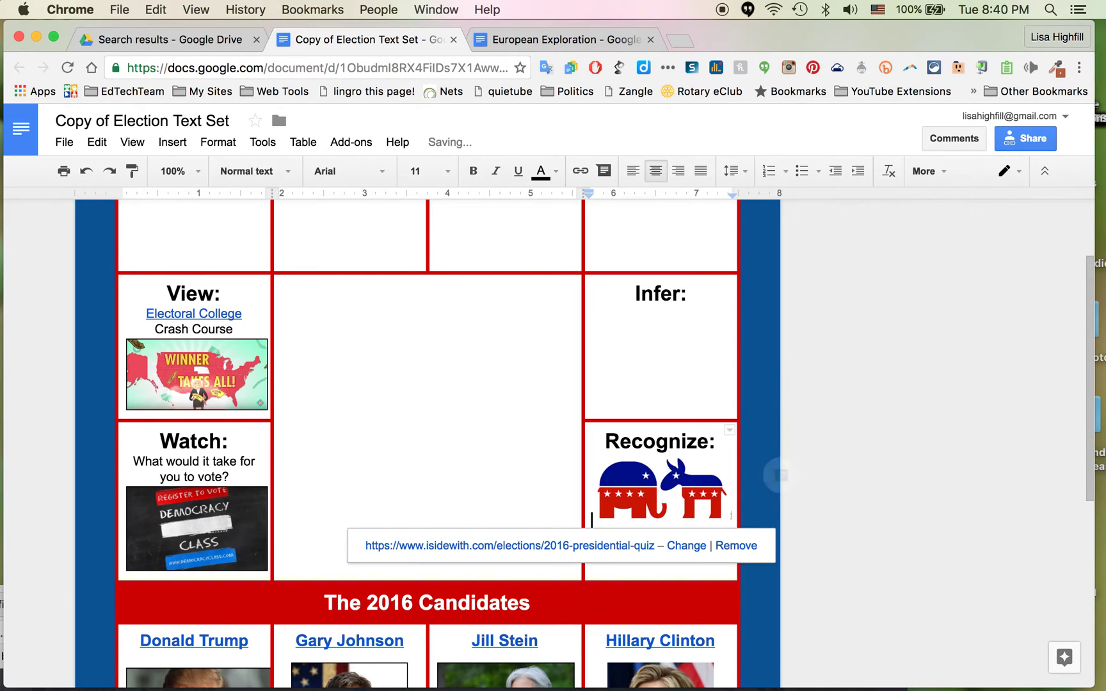
left_click(711, 481)
key("BackSpace")
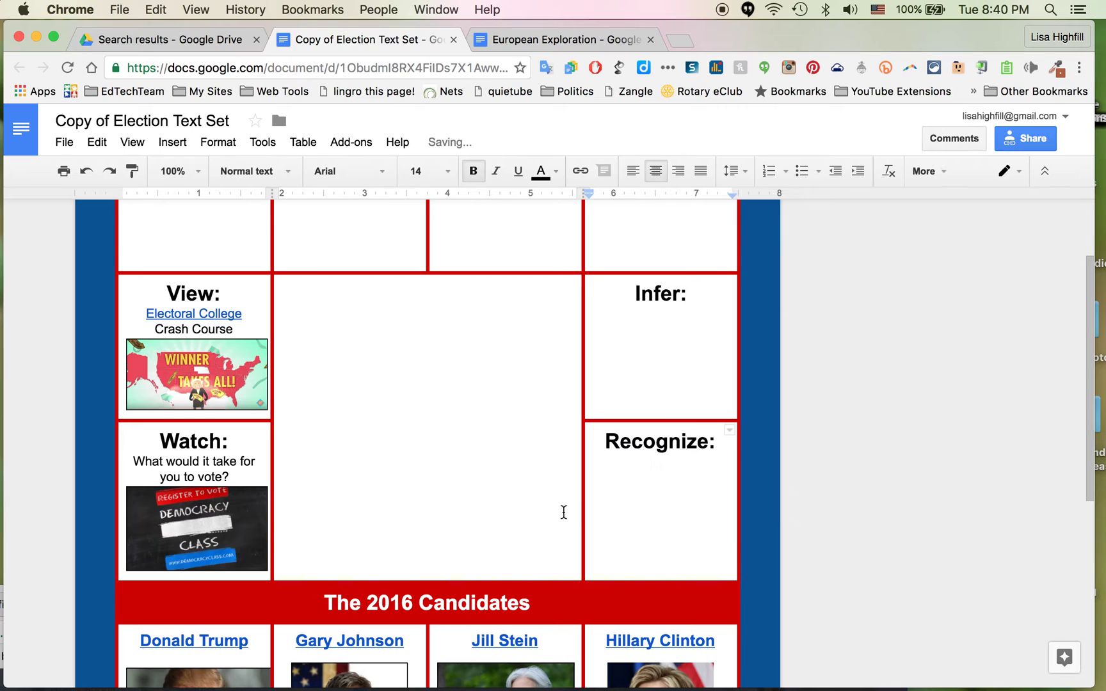
scroll(506, 503, "down", 5)
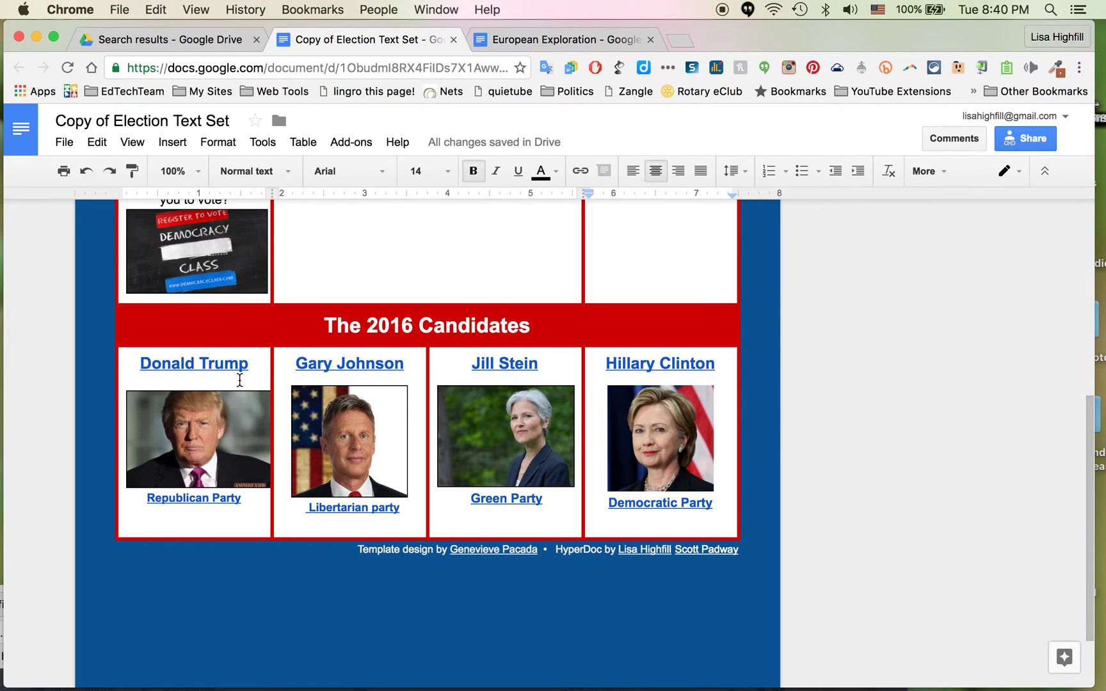
Delete 'The 2016 Candidates' heading from the red banner cell
scroll(338, 405, "up", 3)
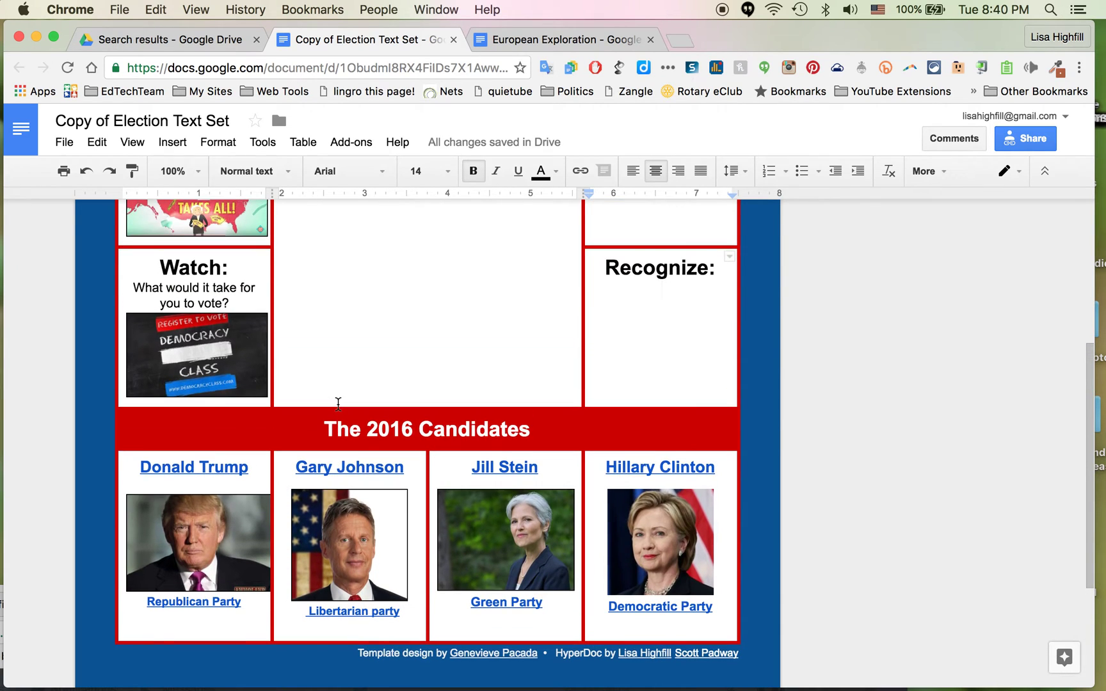
left_click(280, 423)
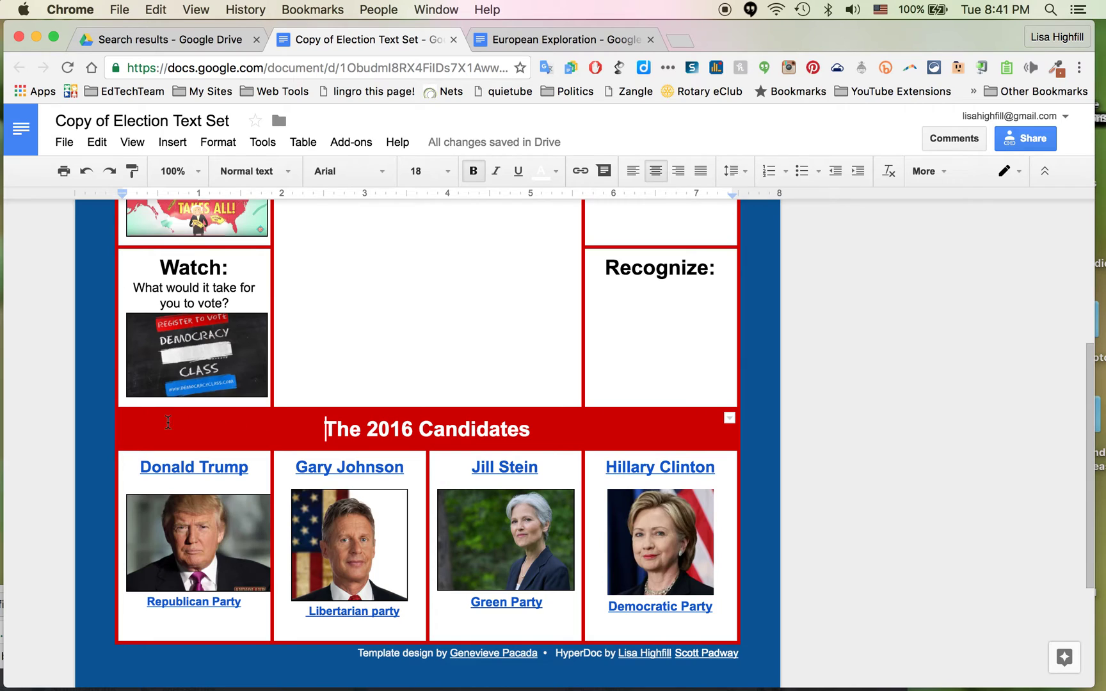
left_click_drag(154, 423, 576, 433)
key("BackSpace")
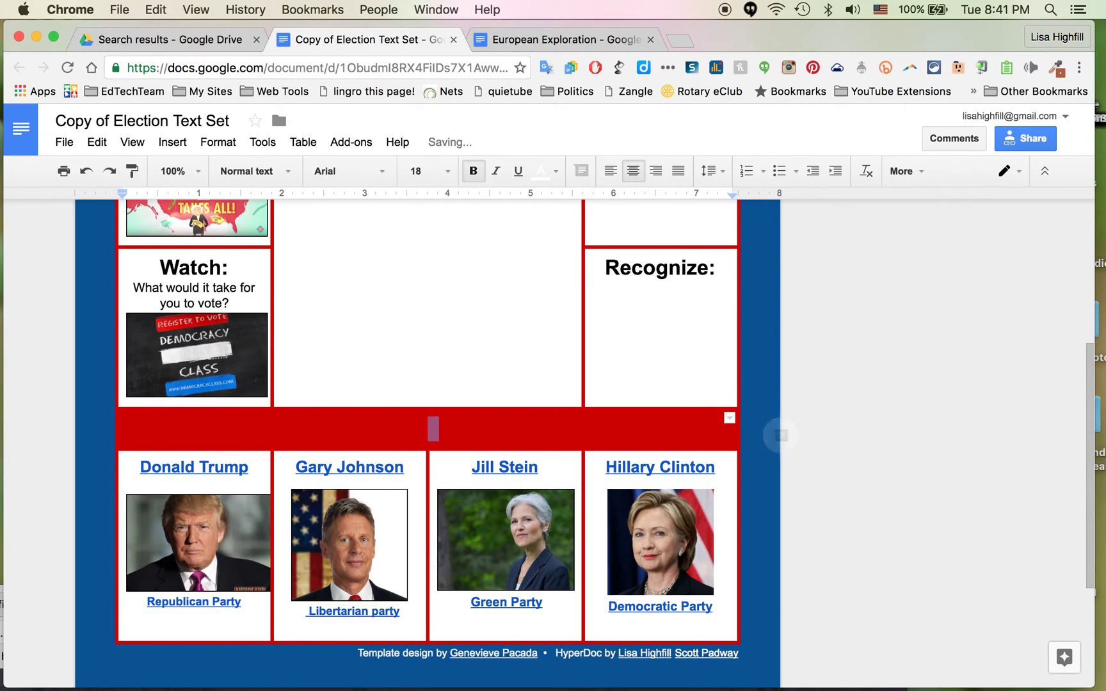
Change the emptied banner cell's background colour to white
left_click(671, 427)
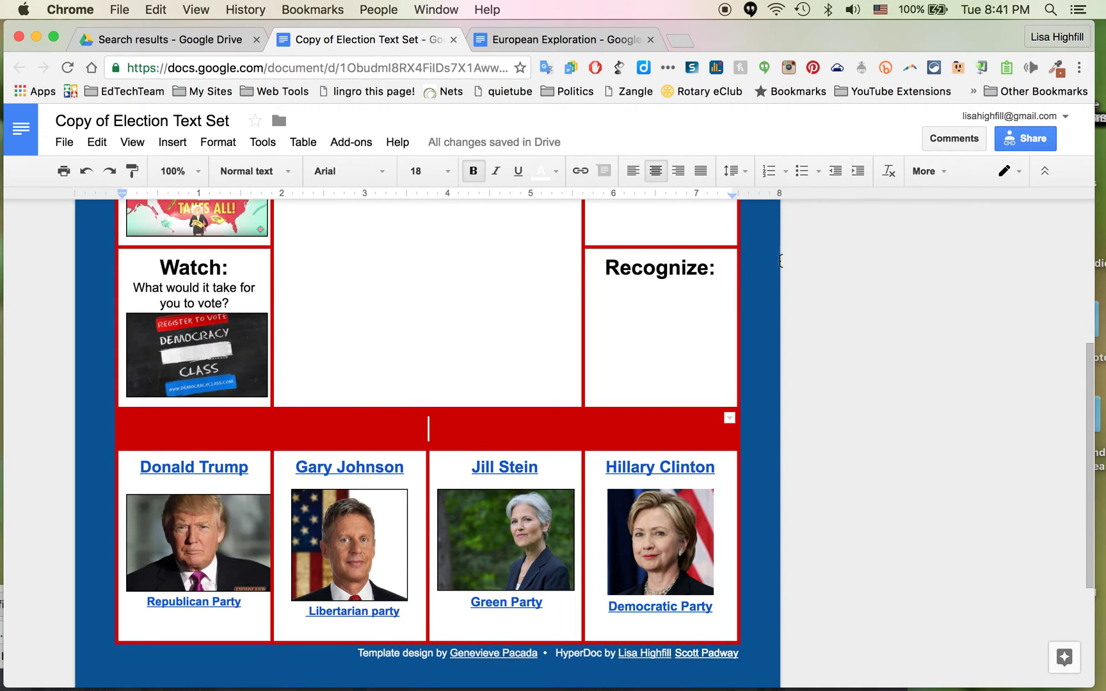
left_click(940, 173)
left_click(819, 203)
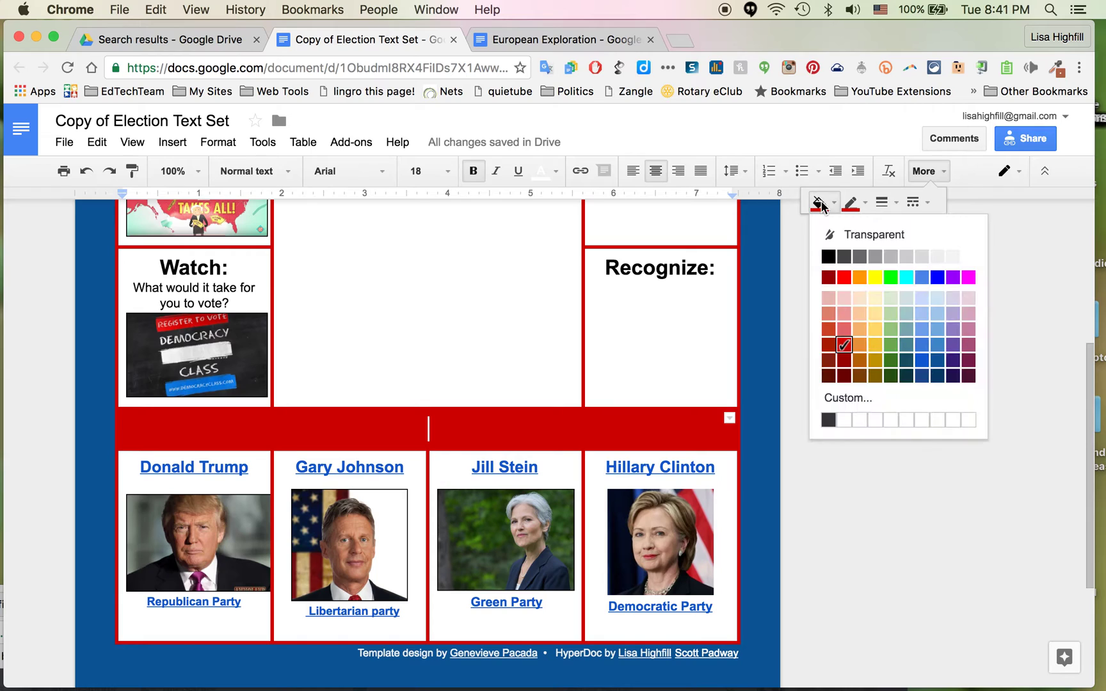
left_click(967, 257)
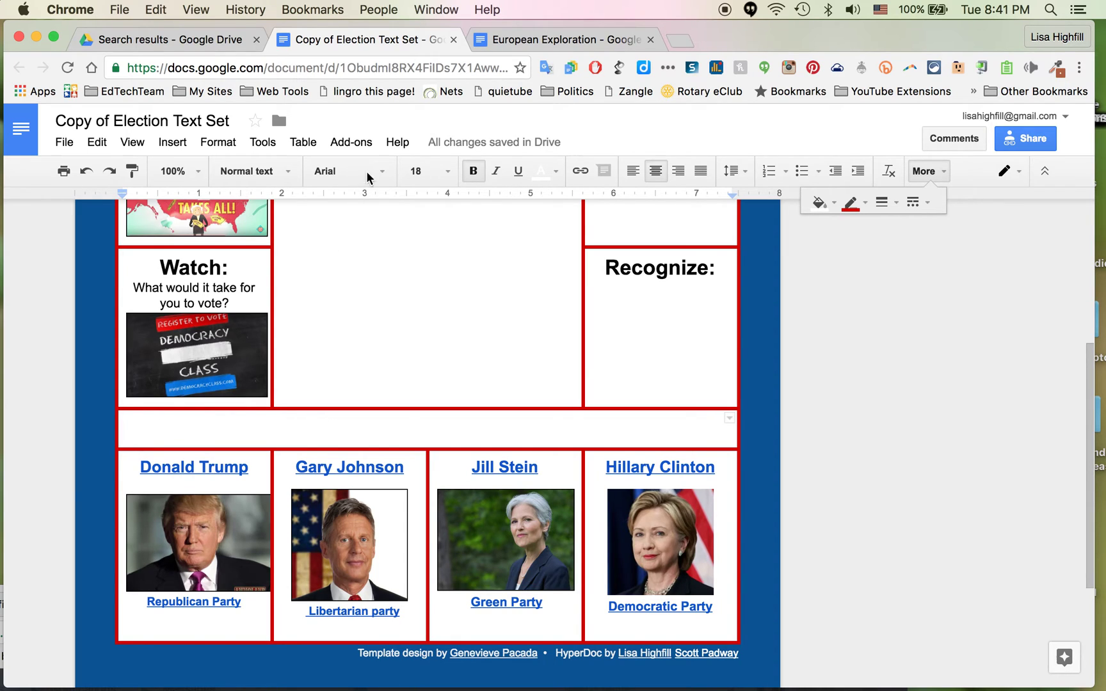
Delete the empty banner row above the candidate photos with Table > Delete row
left_click(303, 142)
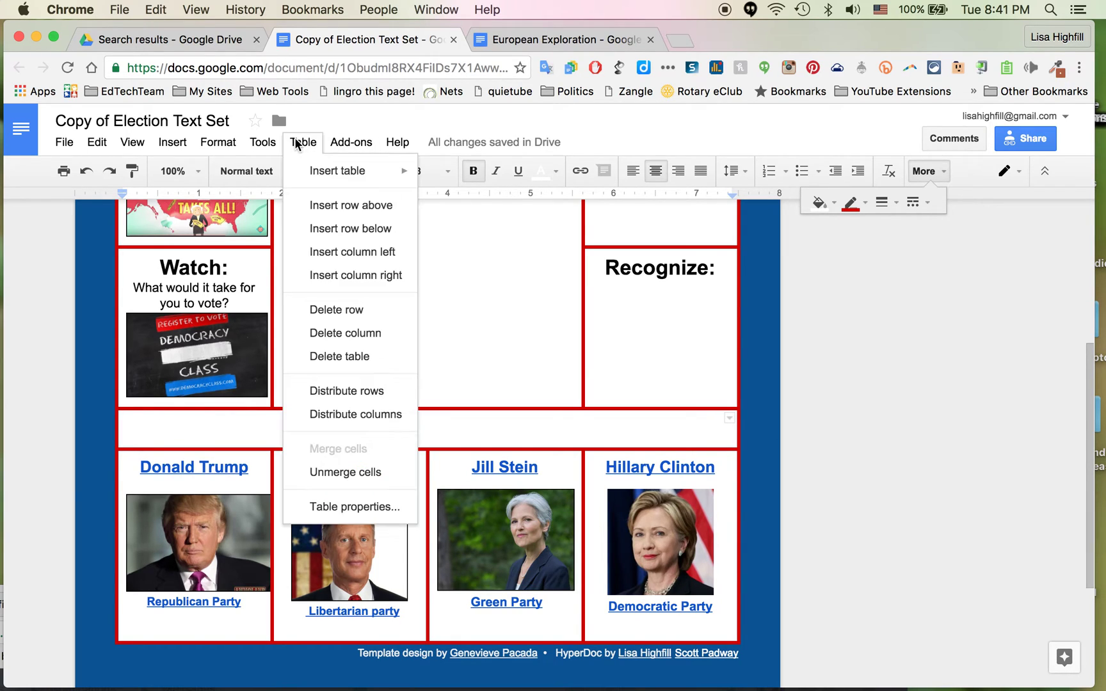
left_click(334, 311)
scroll(388, 374, "up", 5)
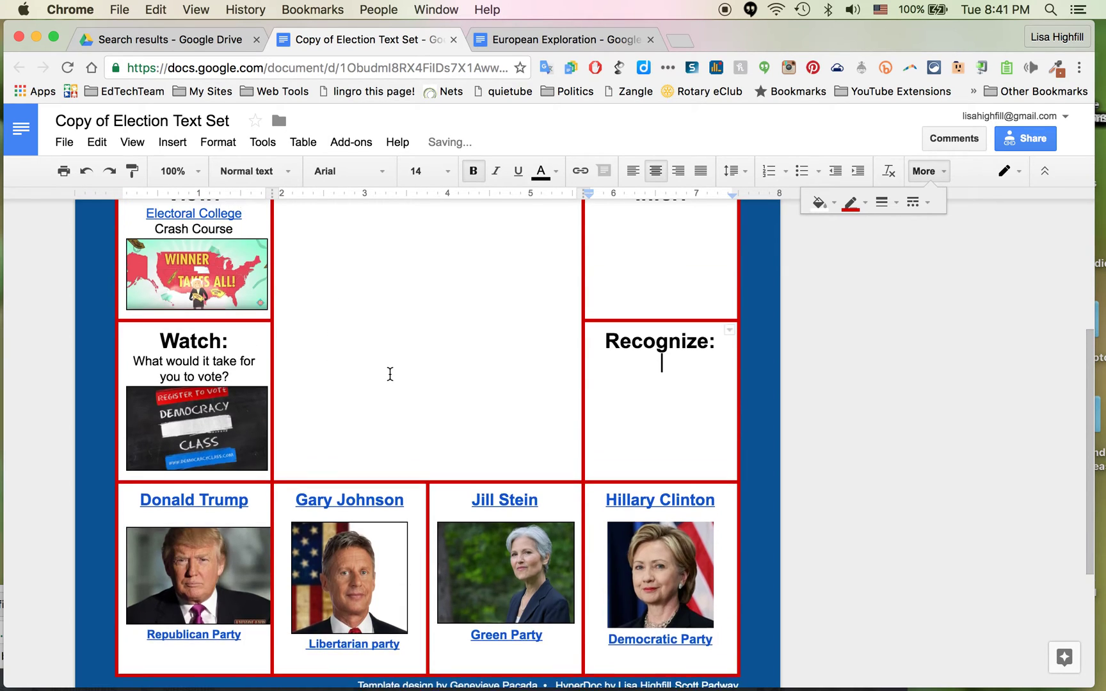
scroll(390, 374, "down", 3)
scroll(390, 373, "down", 2)
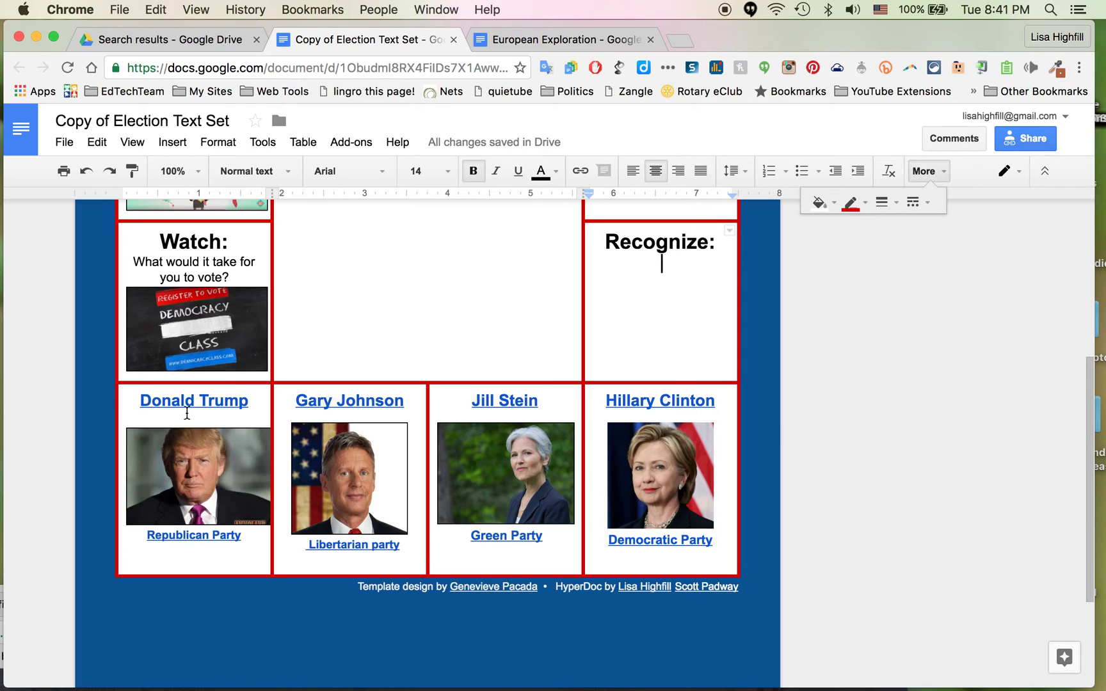
Delete the four candidate photos, names and party links from the candidate row
left_click(149, 457)
key("BackSpace")
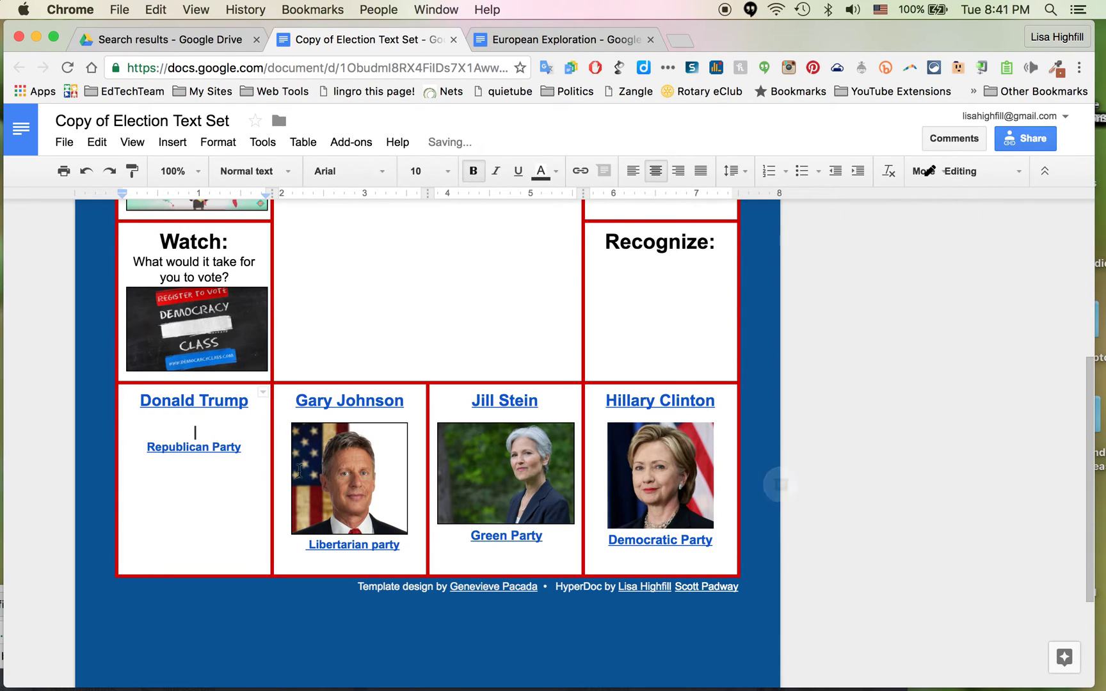
left_click(345, 477)
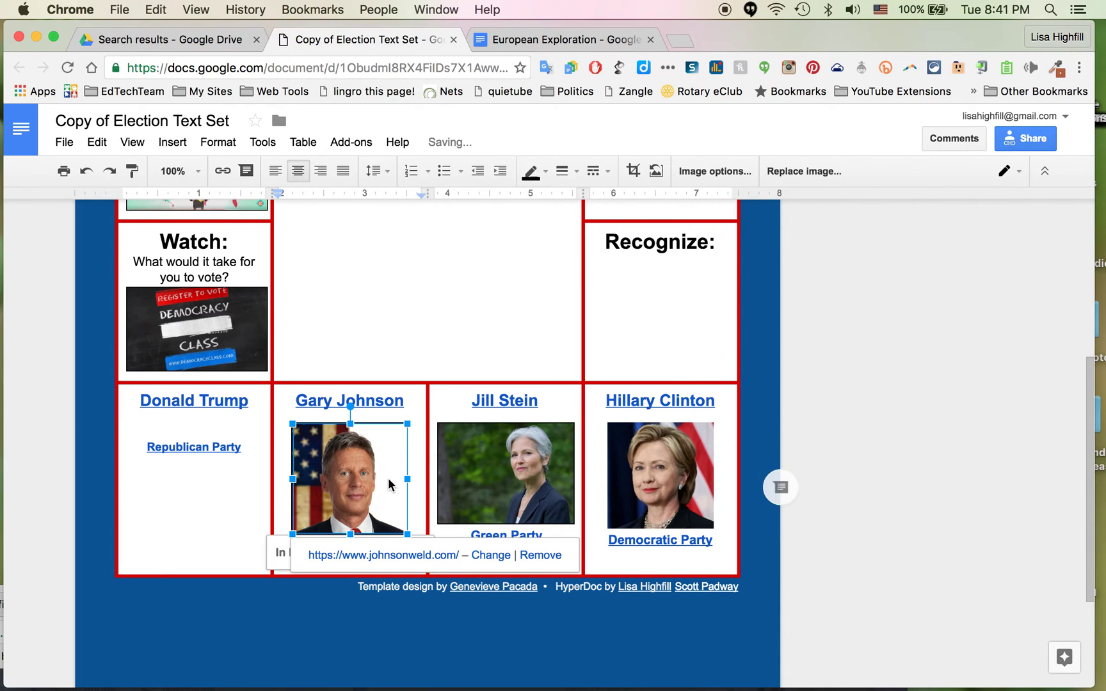
key("BackSpace")
left_click(474, 469)
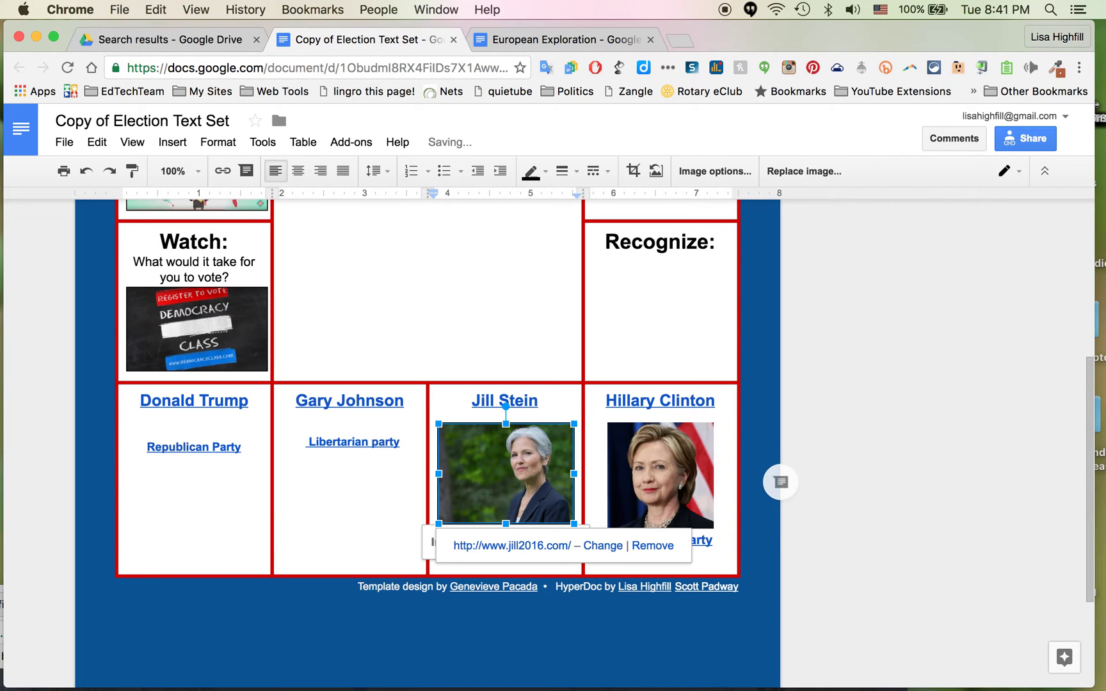
key("BackSpace")
left_click(633, 479)
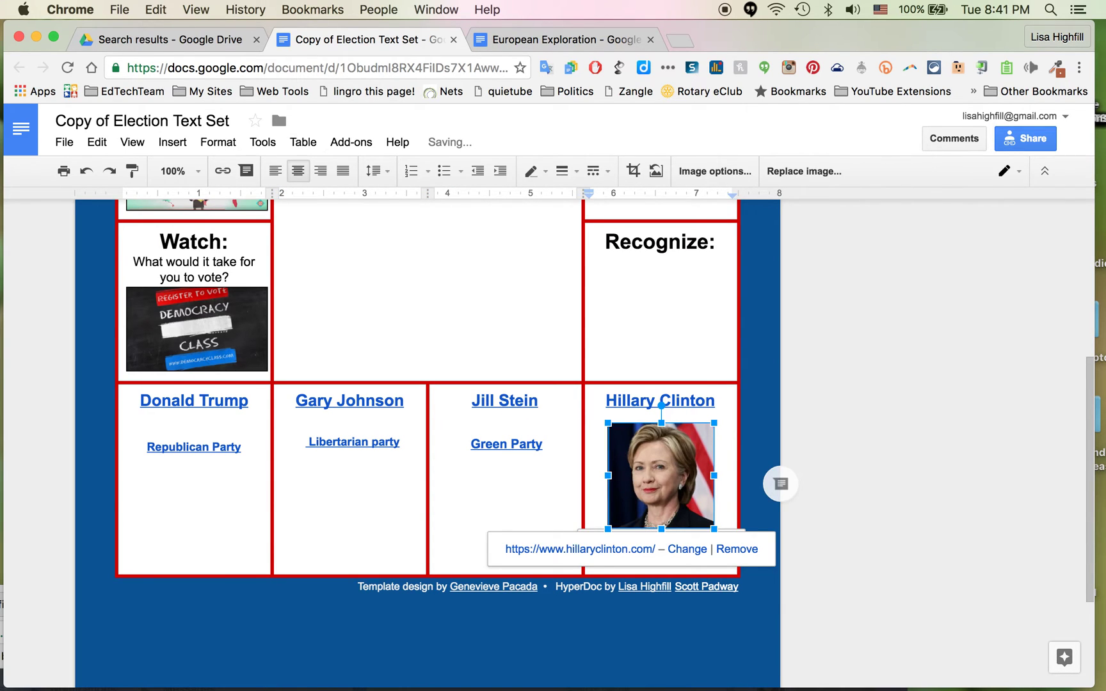
key("BackSpace")
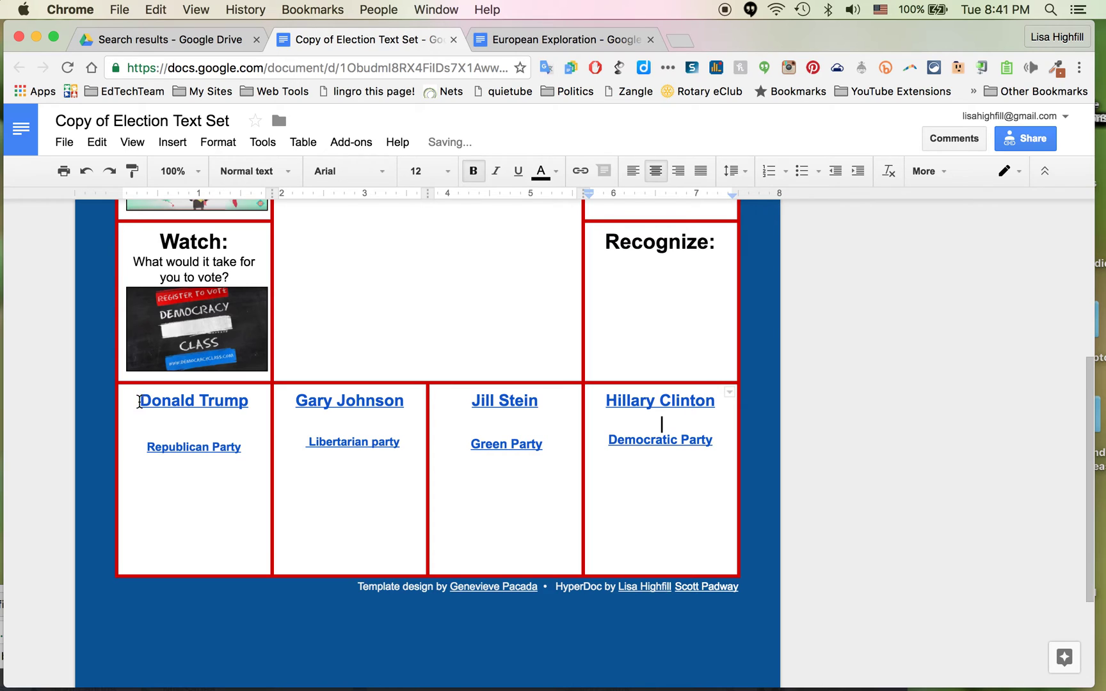
left_click(140, 402)
left_click(654, 476, "shift")
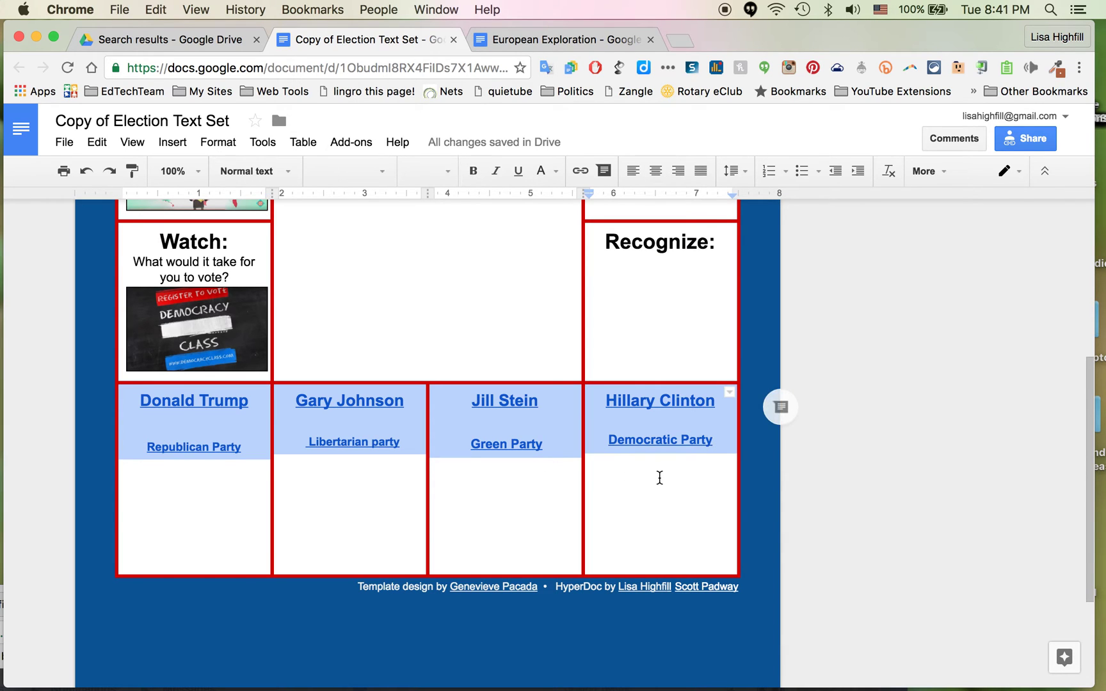
key("BackSpace")
Delete the Winner Takes All picture and the Electoral College Crash Course link under View:
scroll(544, 478, "up", 4)
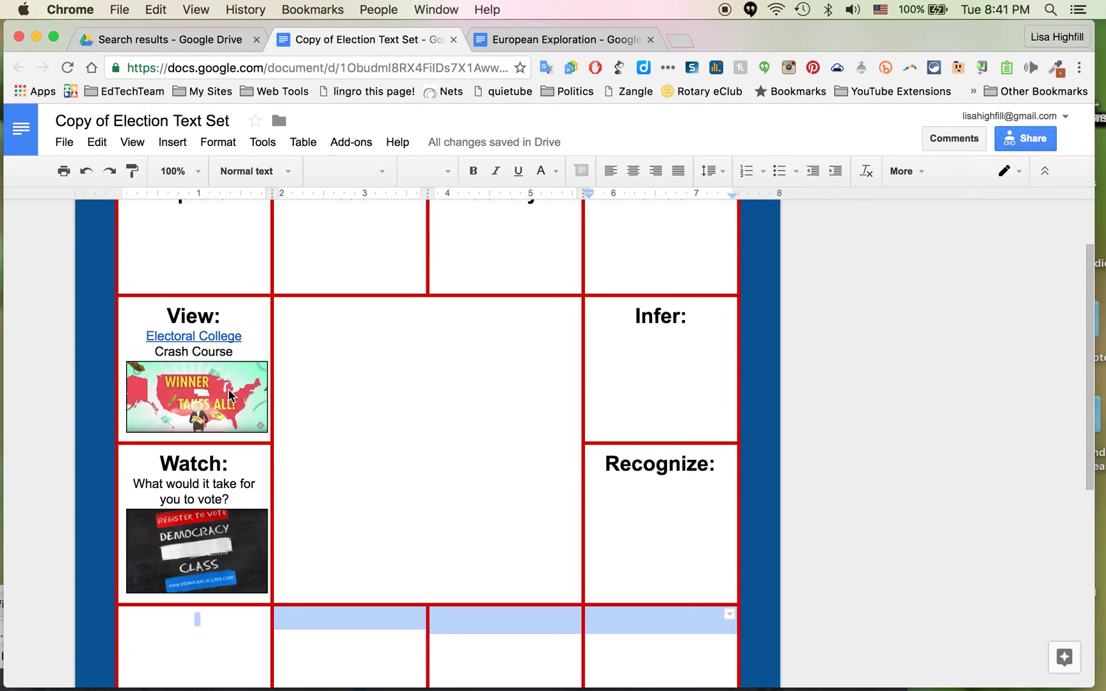
left_click(229, 394)
key("BackSpace")
left_click(179, 317)
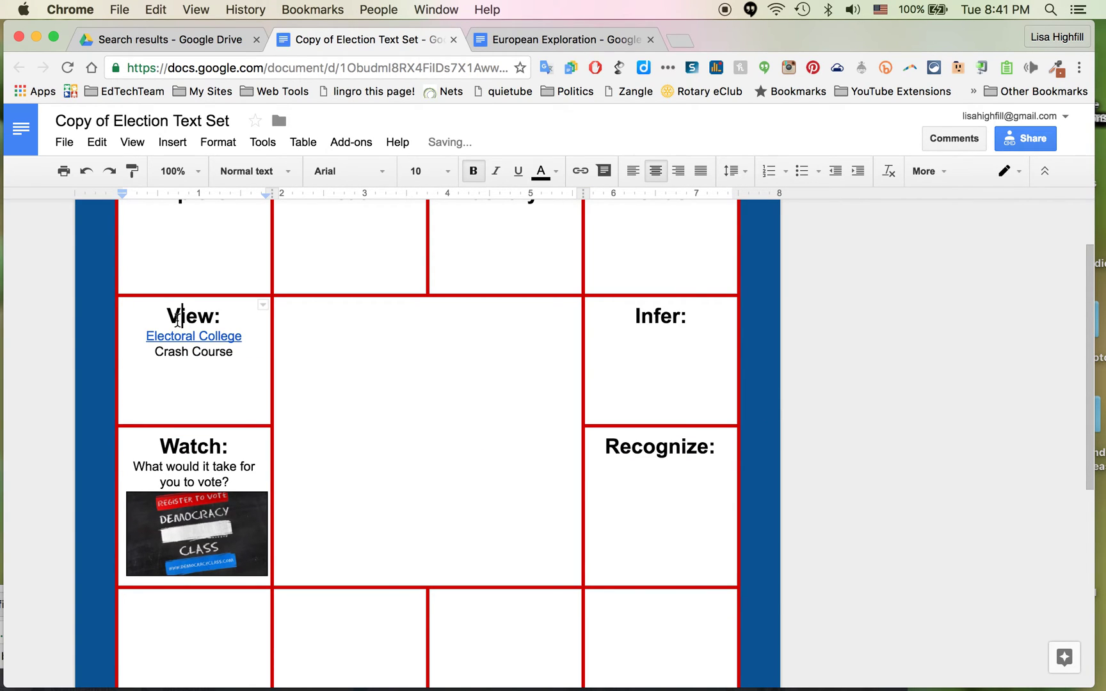
left_click(148, 333)
left_click(236, 360, "shift")
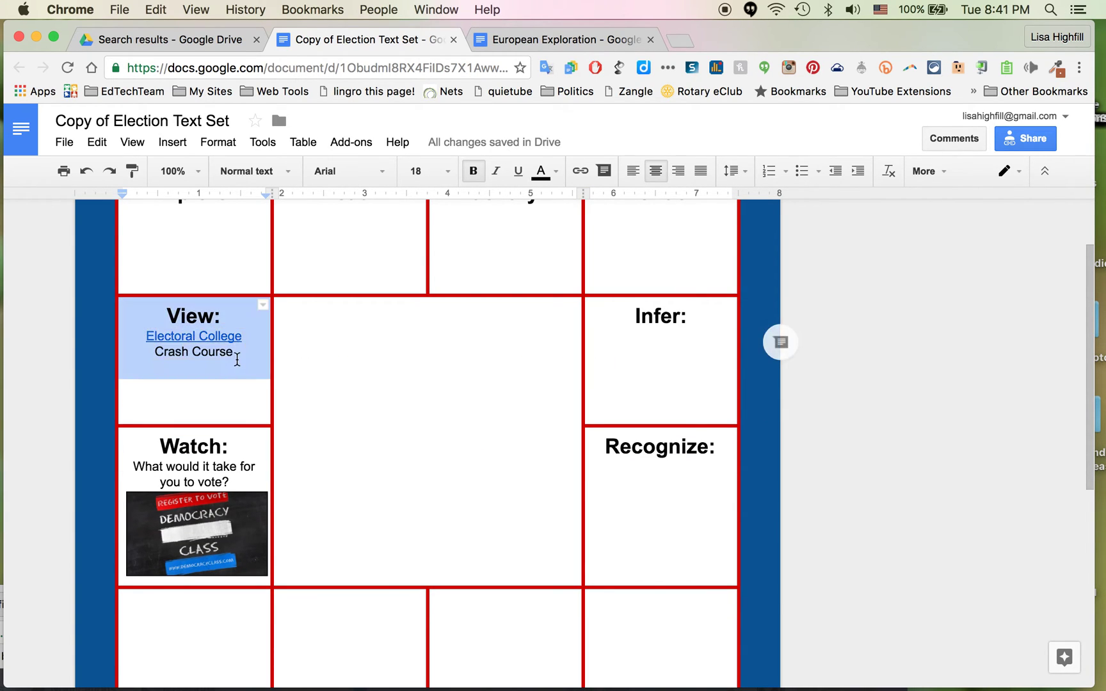
left_click(236, 359)
key("alt+shift+Left")
left_click(145, 350, "shift")
left_click(146, 336, "shift")
key("BackSpace")
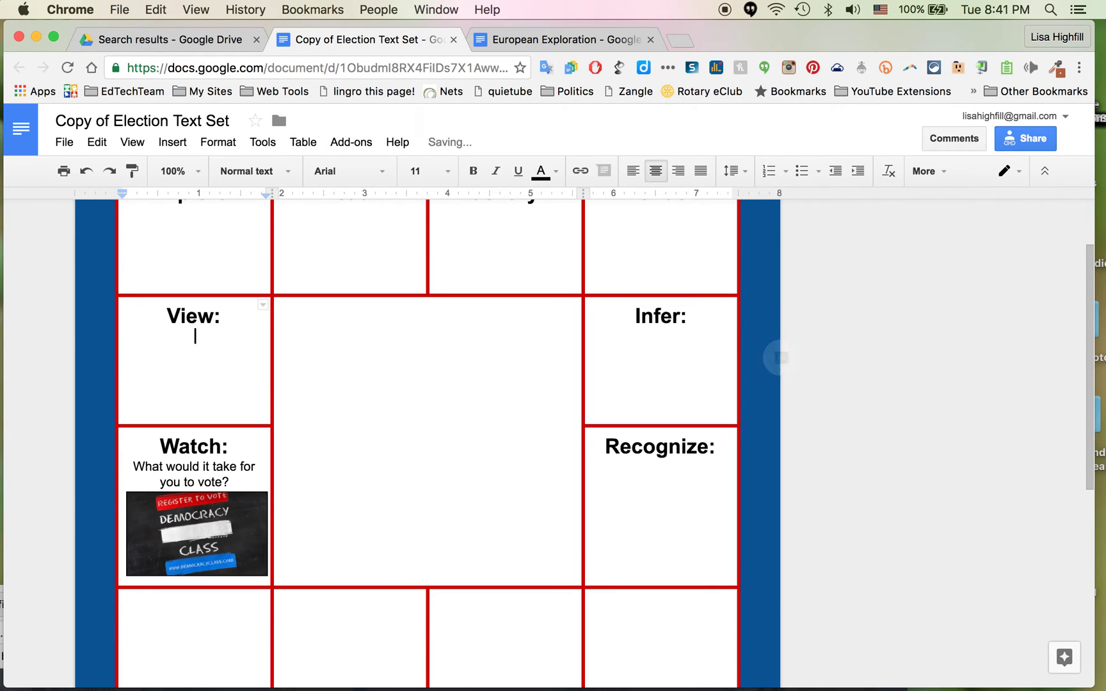
Delete the question text and image under Watch:
left_click(133, 467)
left_click(234, 484, "shift")
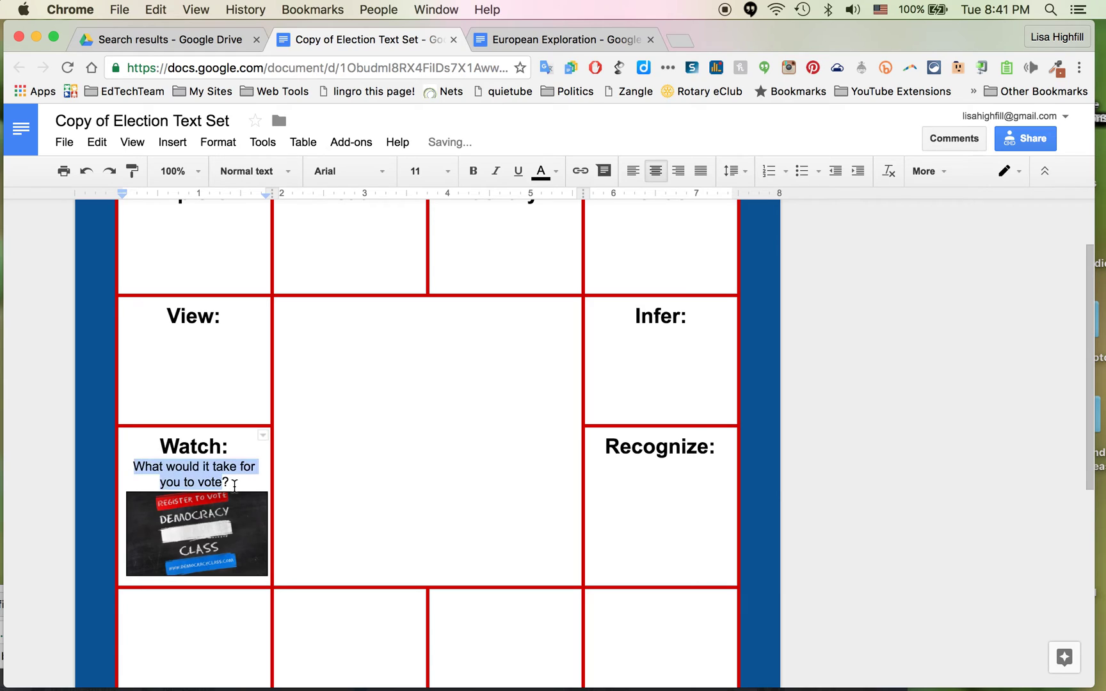
key("BackSpace")
left_click(231, 489)
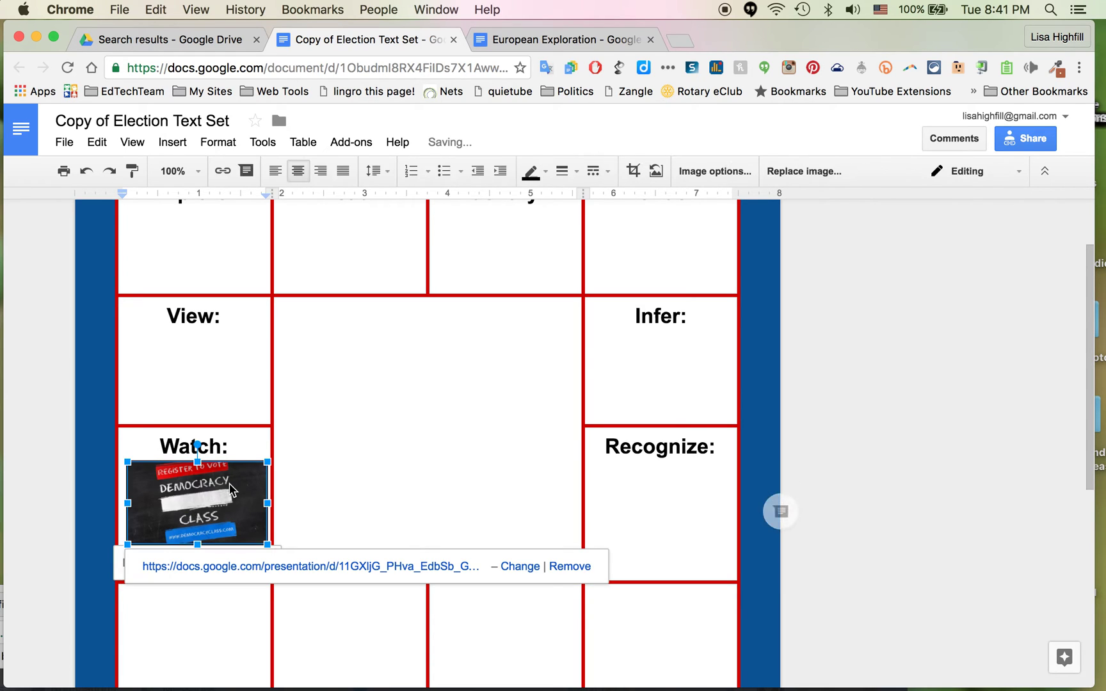
key("BackSpace")
scroll(397, 455, "up", 3)
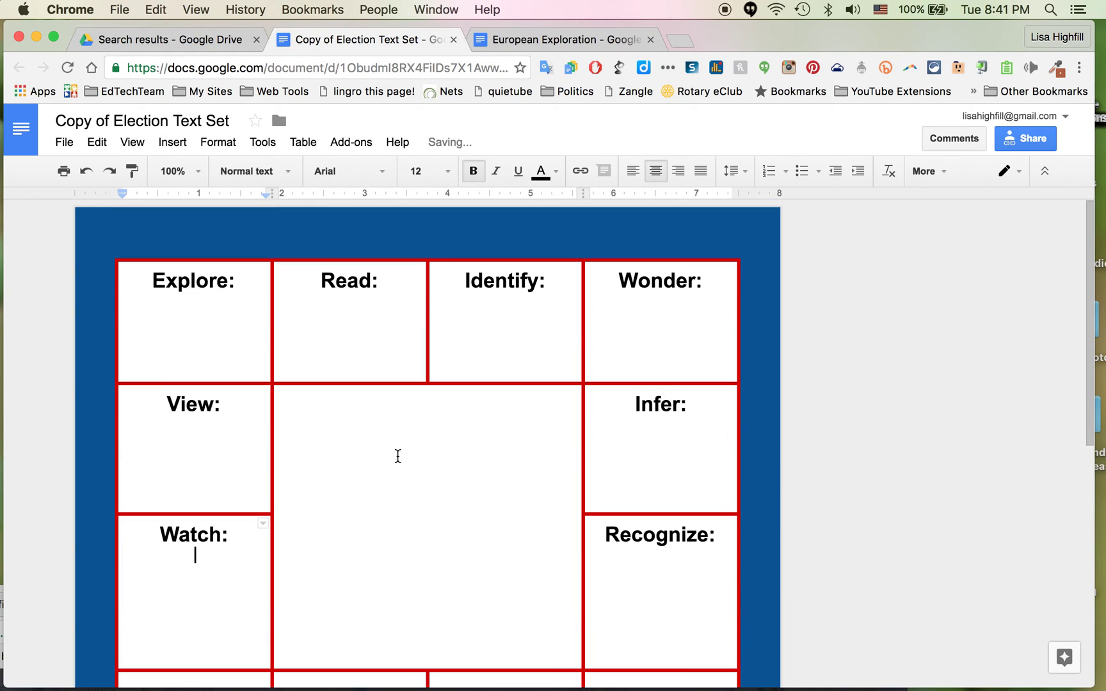
Give the table black 1 pt borders in Table properties
left_click(263, 142)
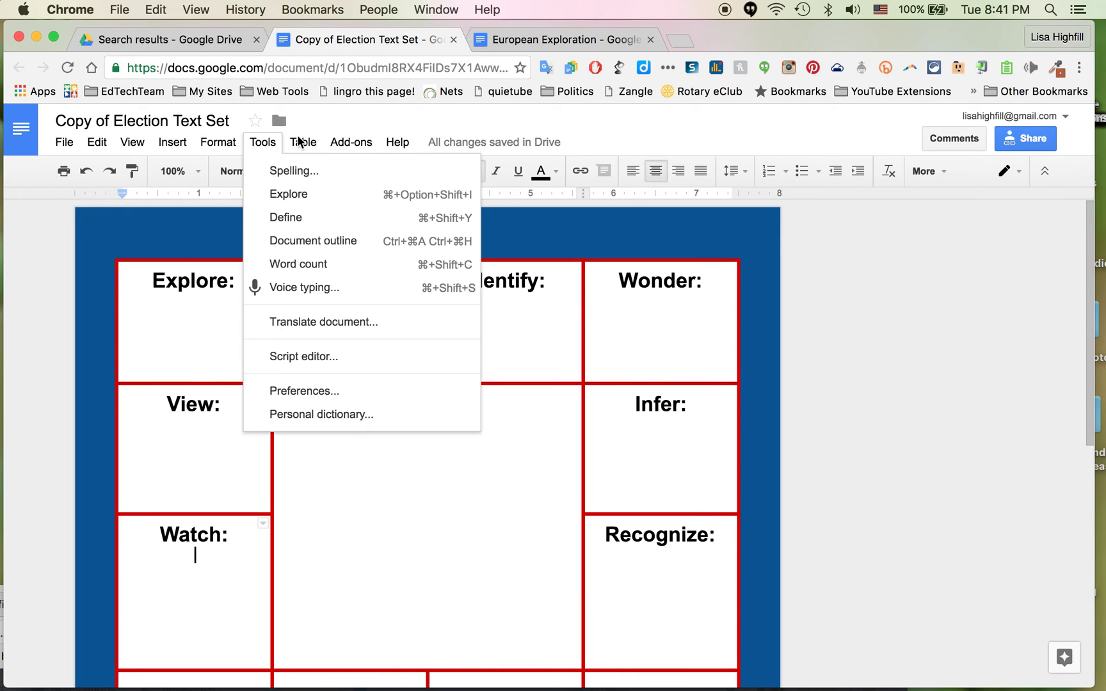
left_click(306, 142)
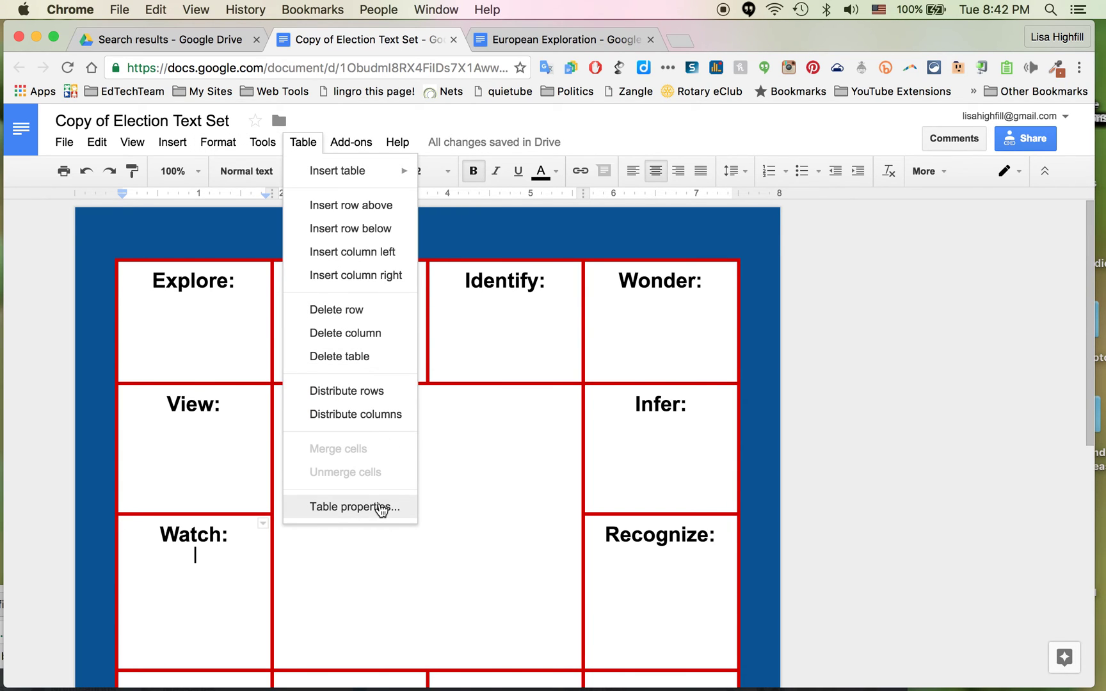
left_click(380, 505)
left_click(406, 320)
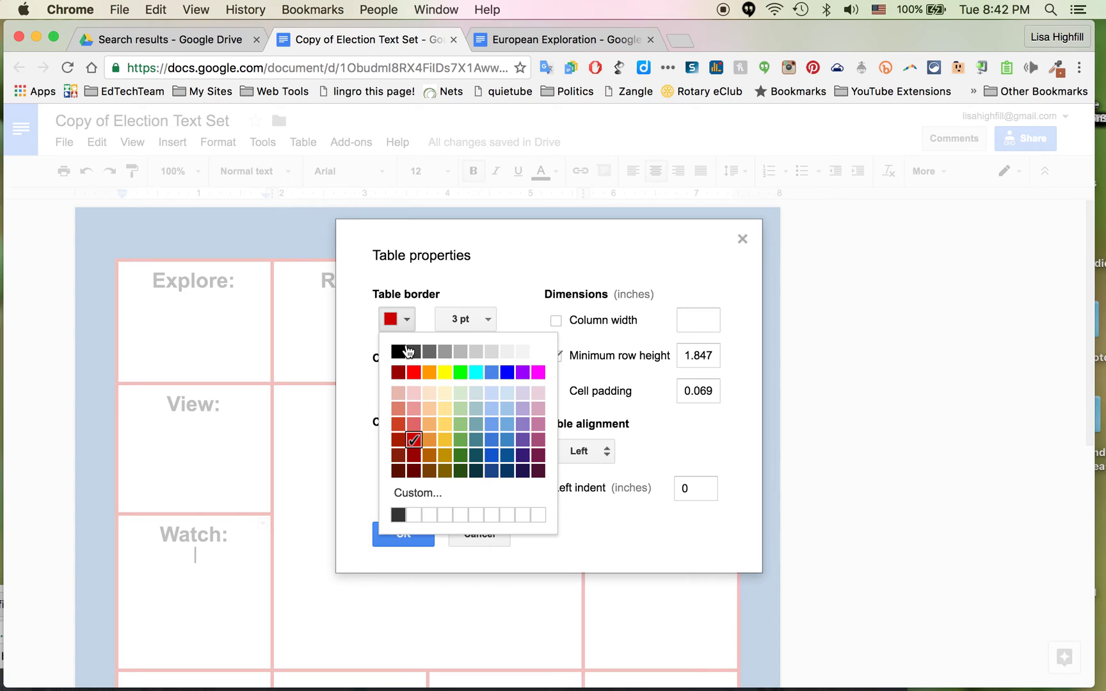
left_click(397, 353)
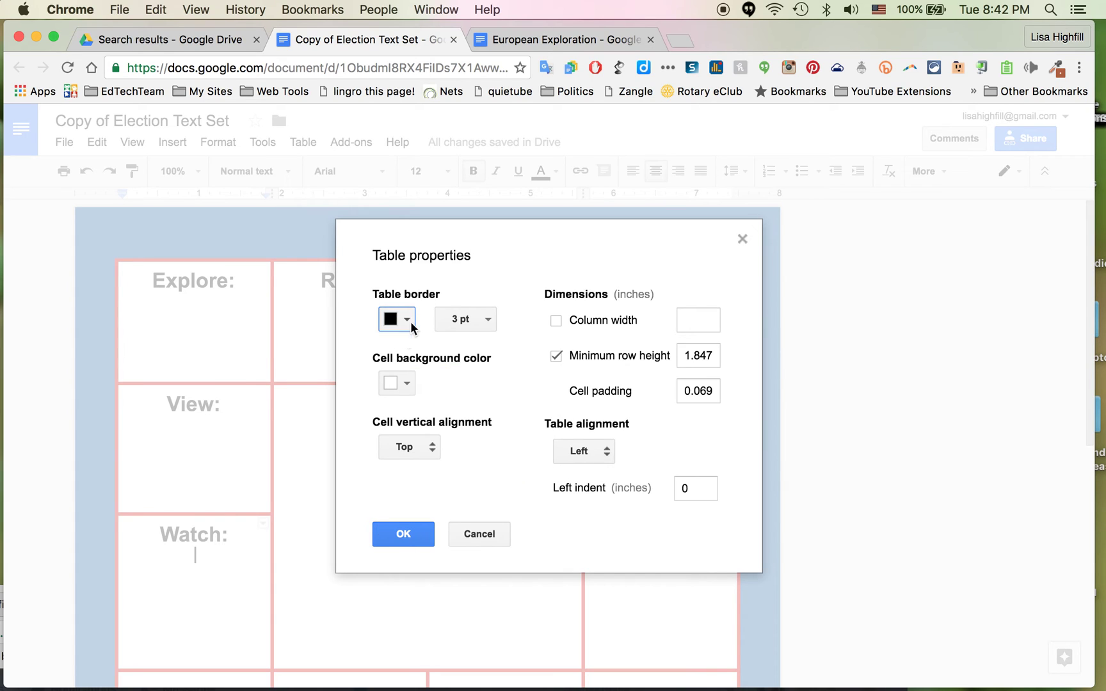
left_click(485, 319)
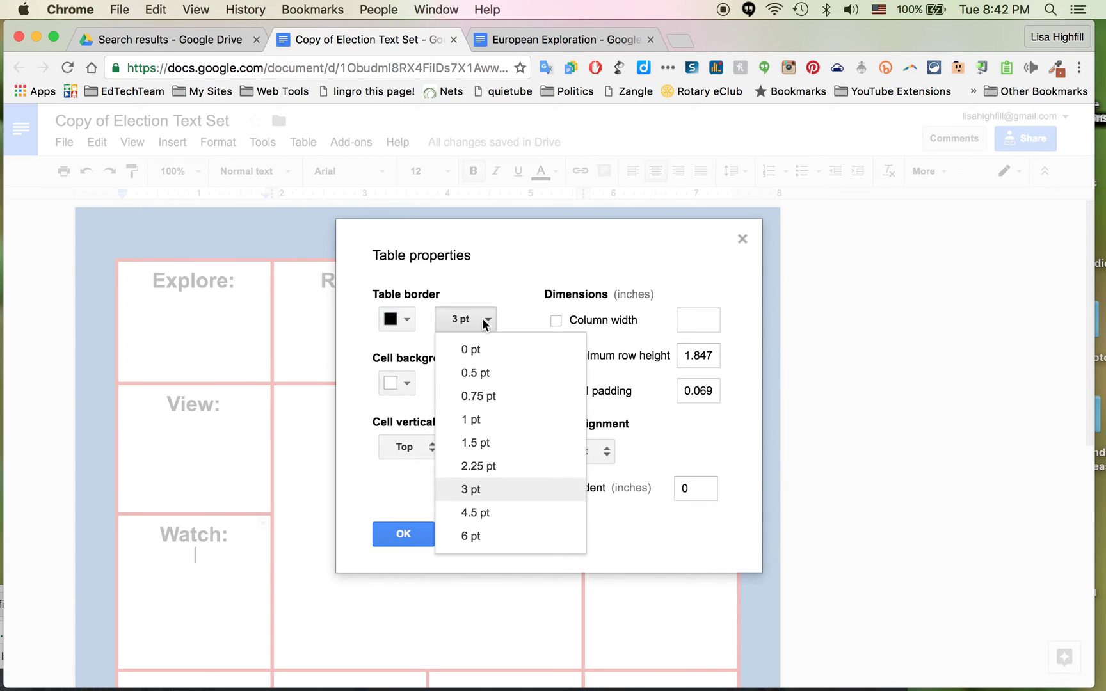
left_click(472, 420)
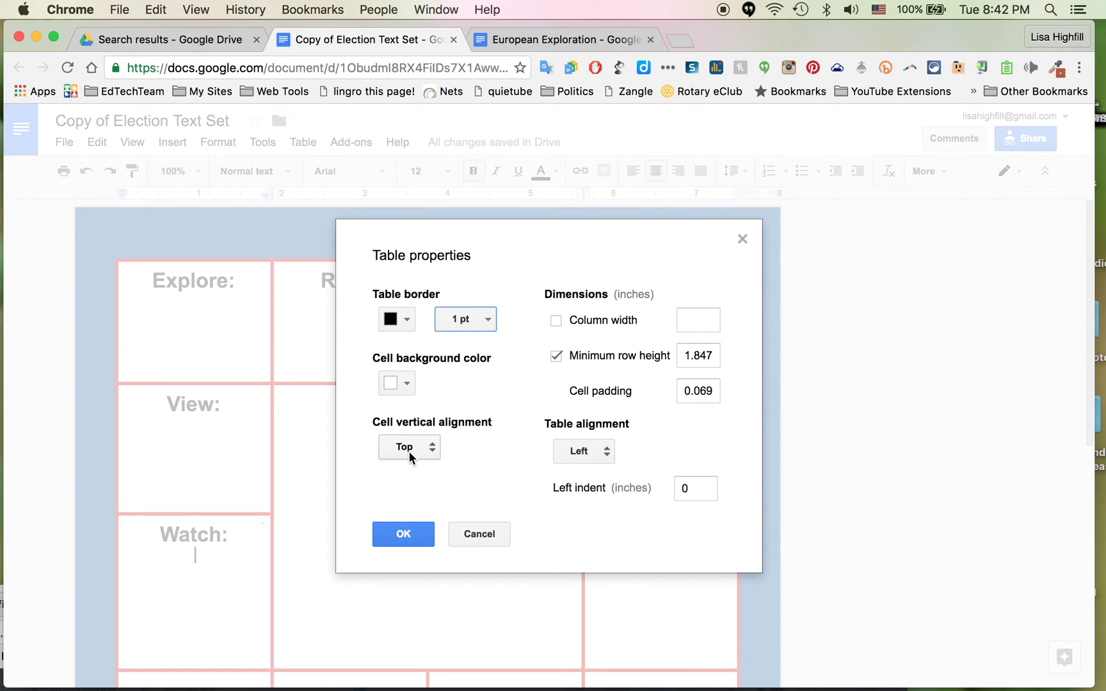
left_click(405, 534)
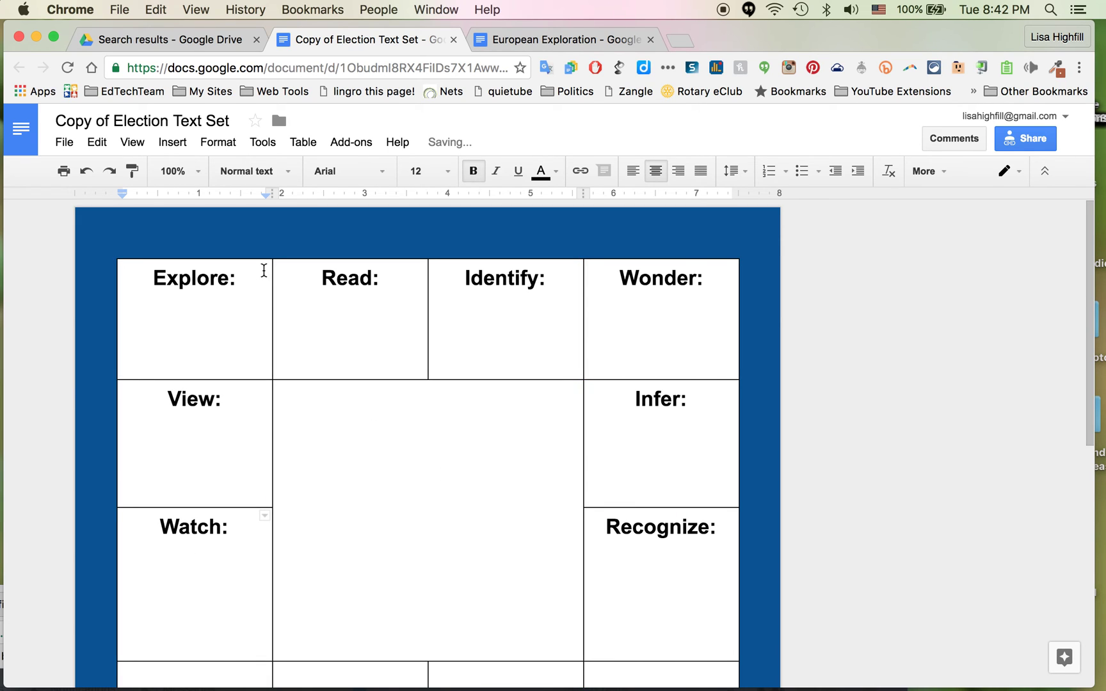
left_click(71, 142)
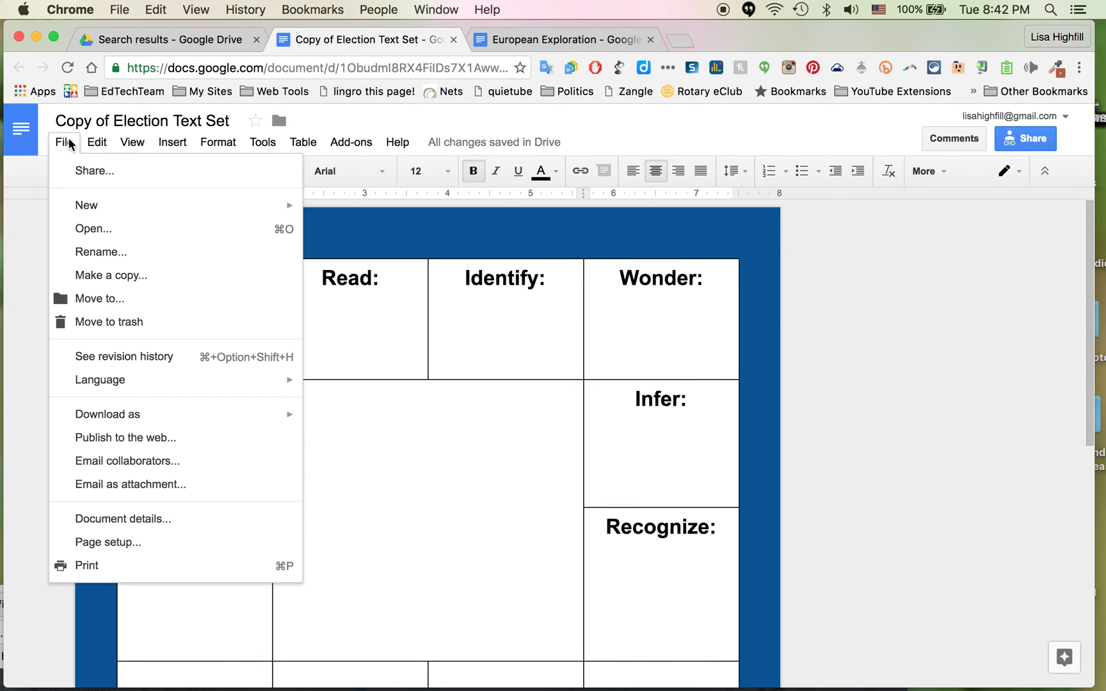
Check the document details, then set a light blue-grey page colour in Page setup
left_click(91, 531)
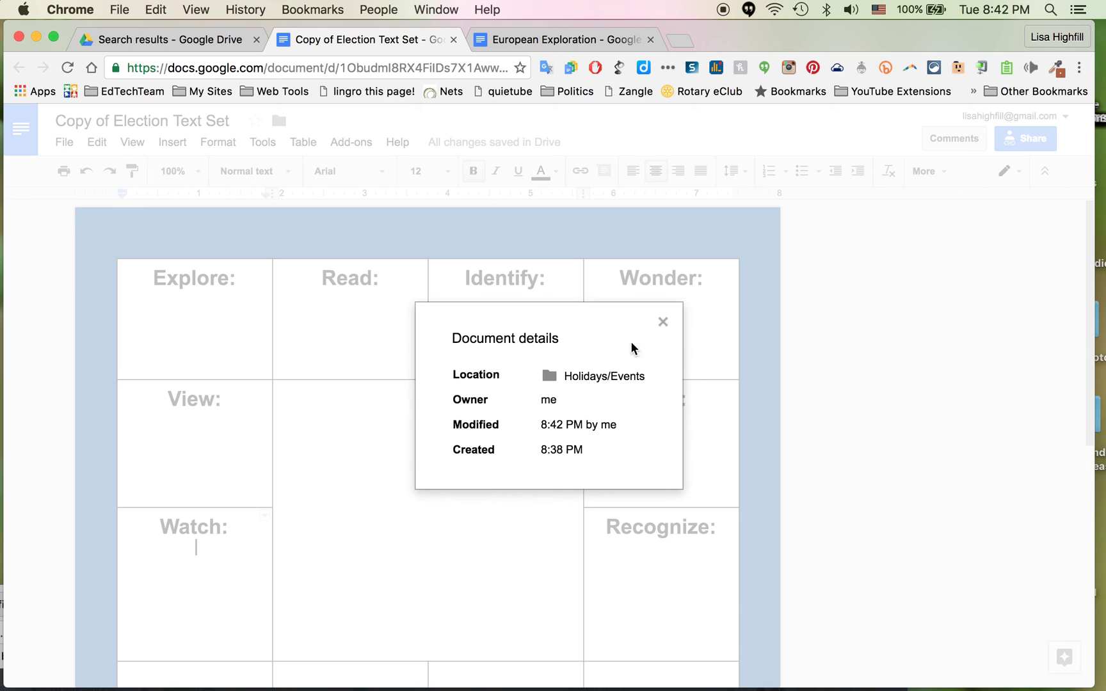
left_click(662, 321)
left_click(67, 144)
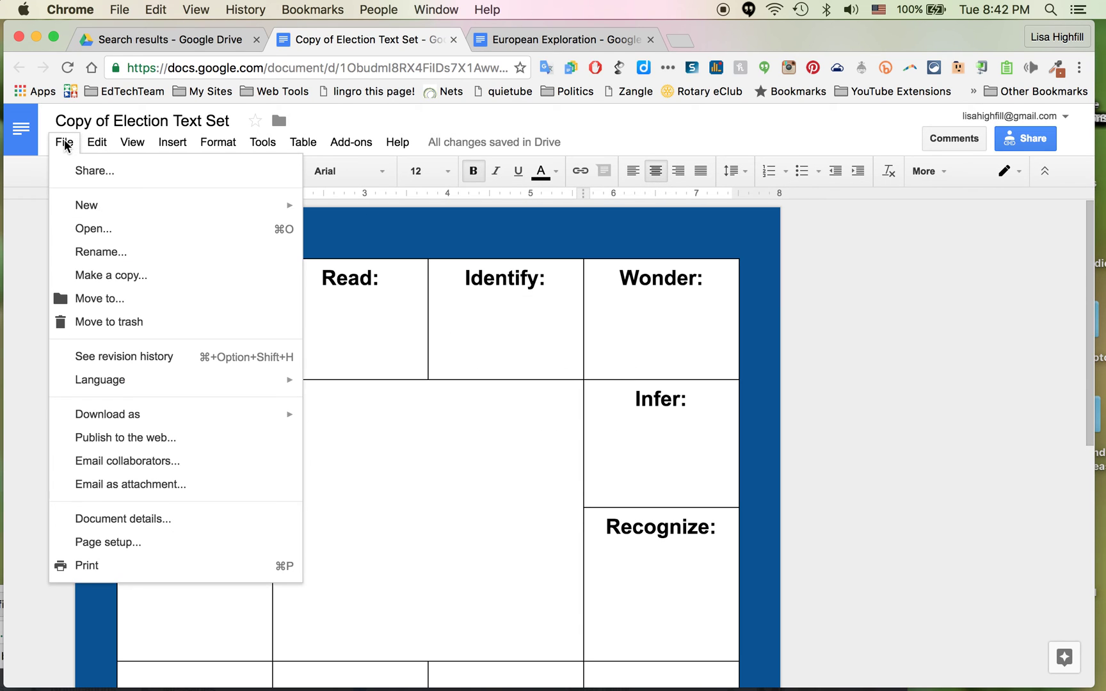
left_click(97, 539)
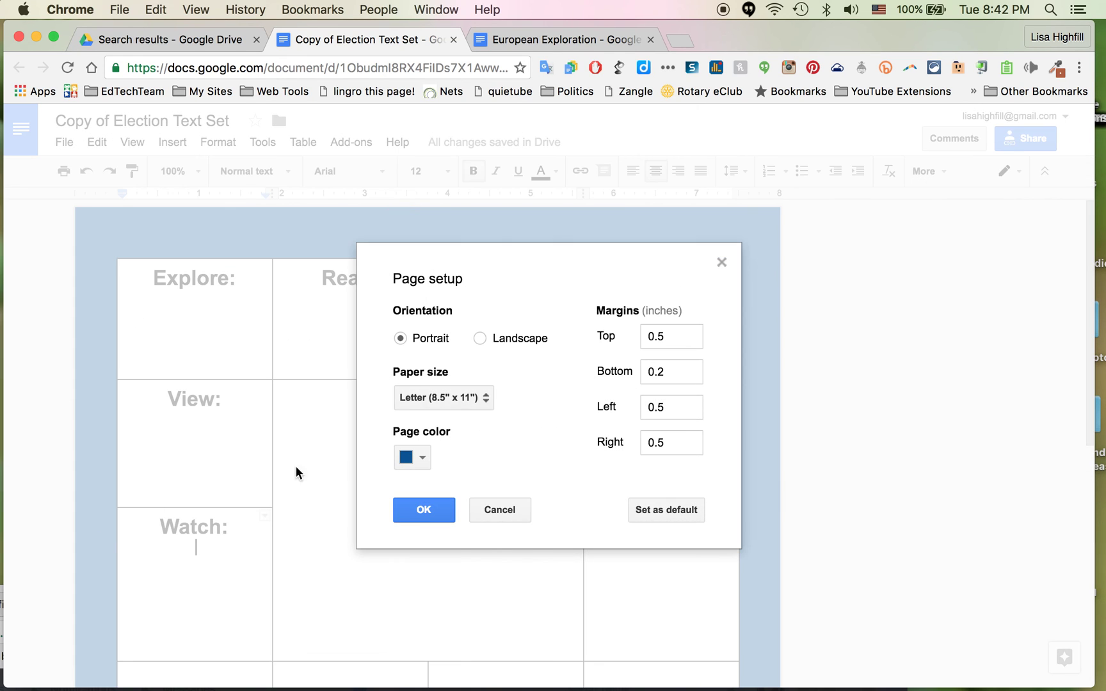
left_click(422, 459)
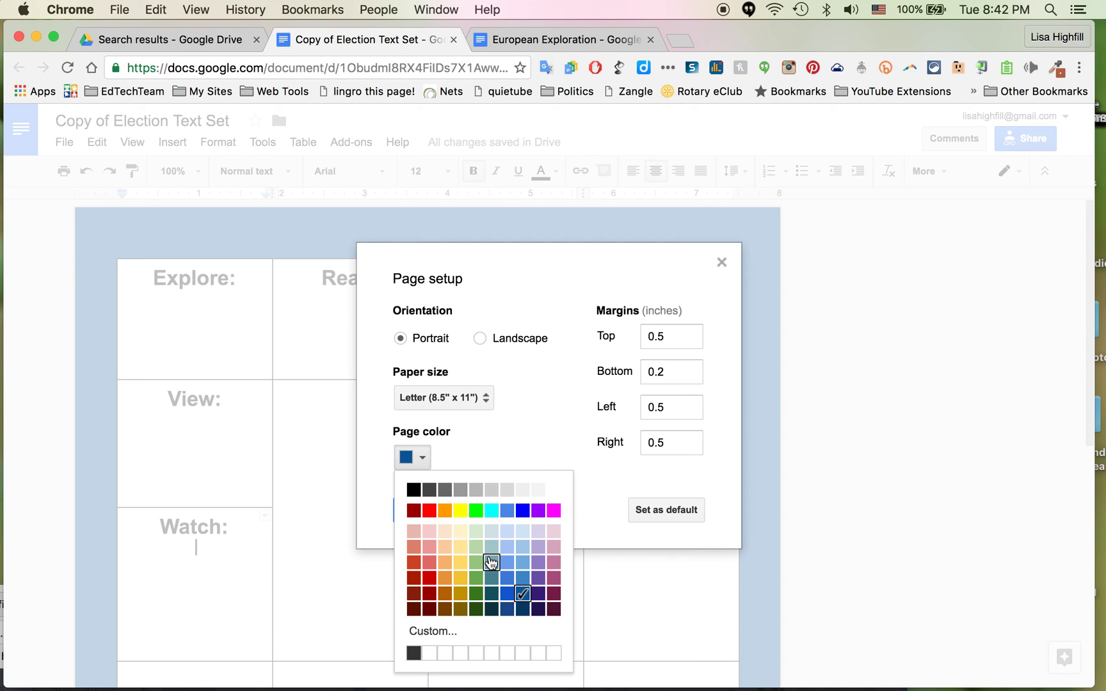
left_click(489, 531)
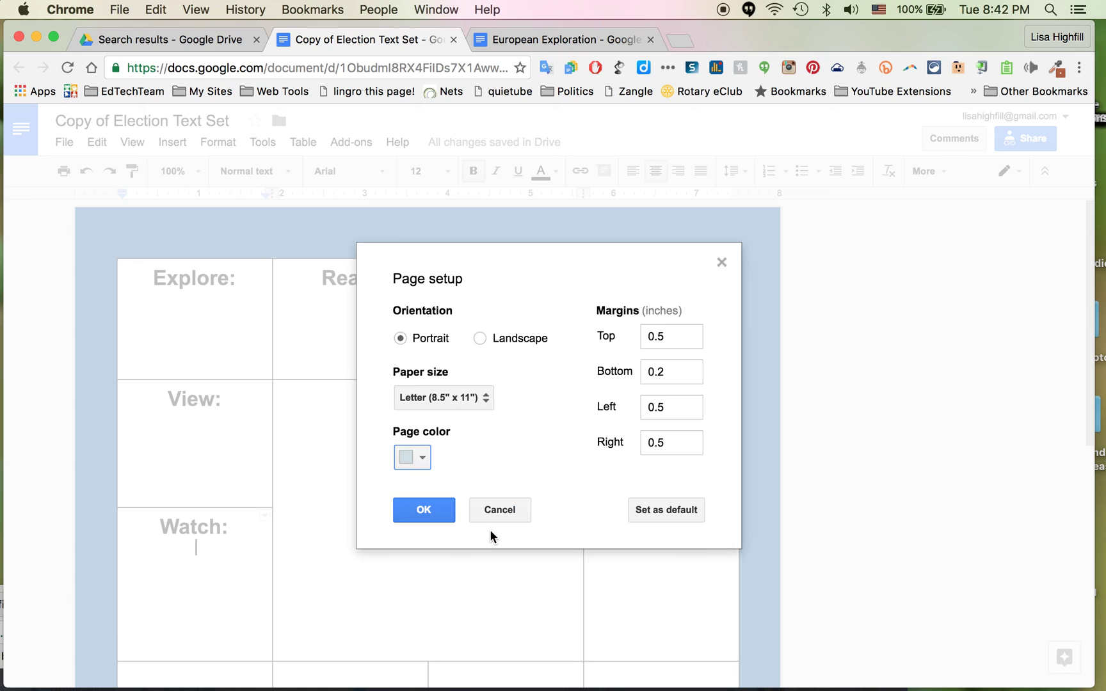
left_click(424, 510)
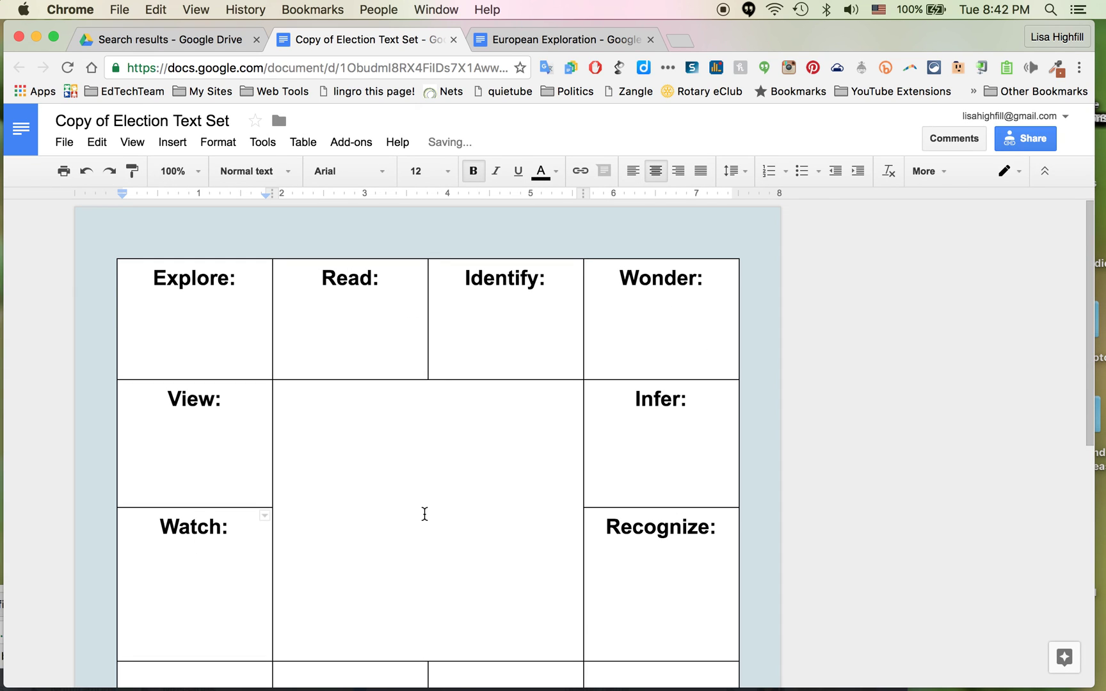
scroll(631, 482, "down", 1)
scroll(631, 482, "down", 2)
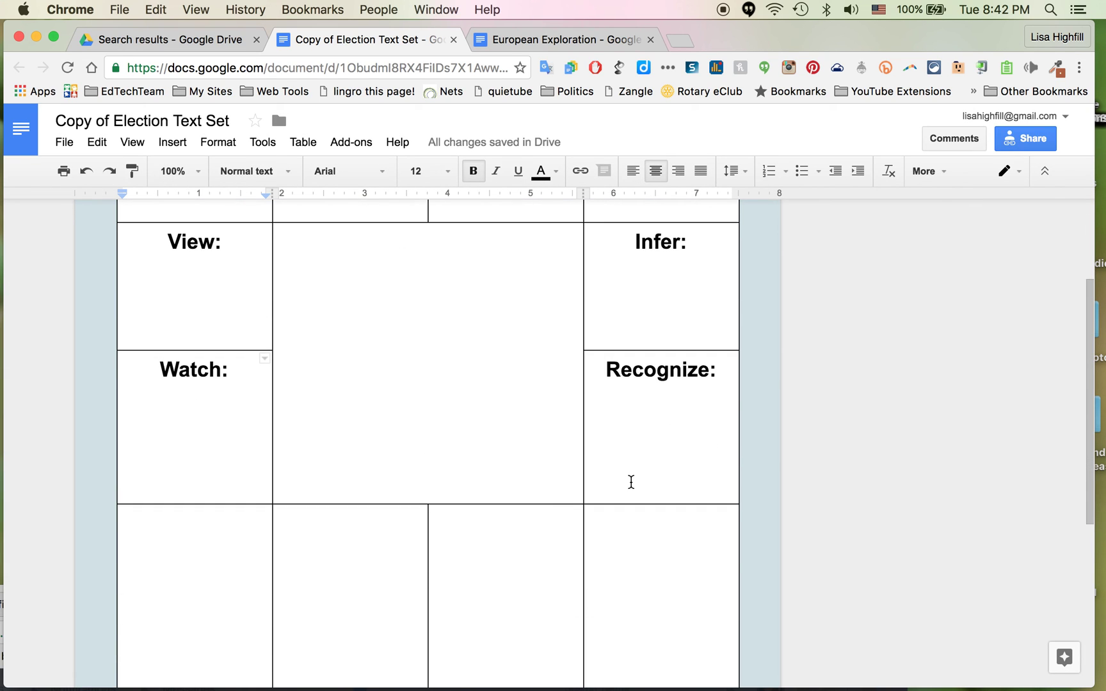
scroll(631, 482, "up", 2)
scroll(631, 482, "up", 2)
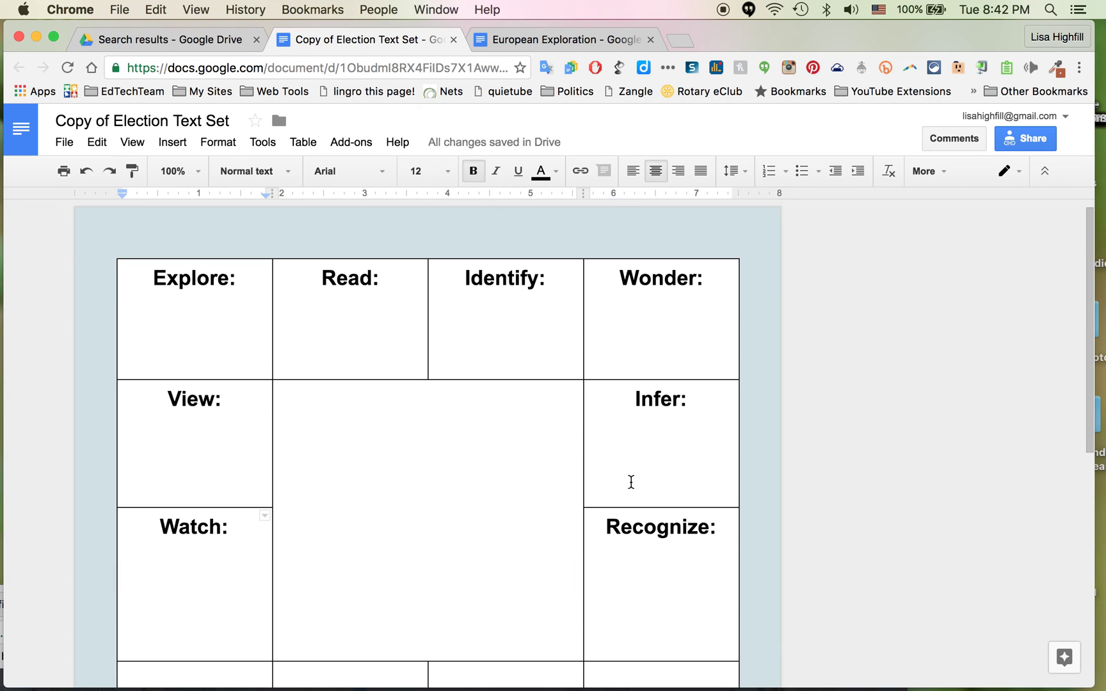